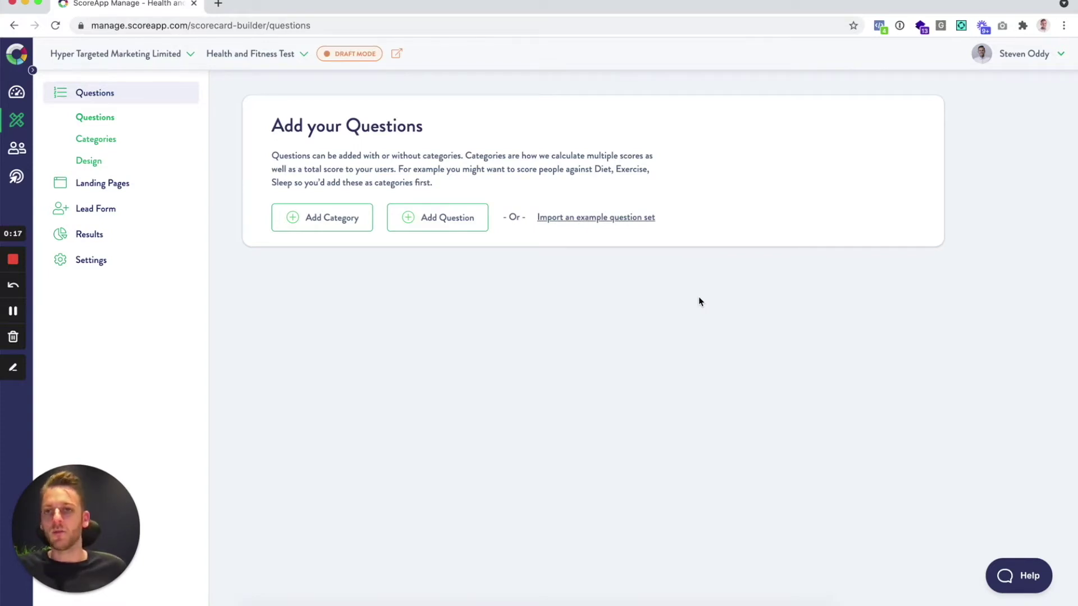
# Add a new category named 'Diet' with score logic 'Add category score to total score'
pyautogui.click(339, 218)
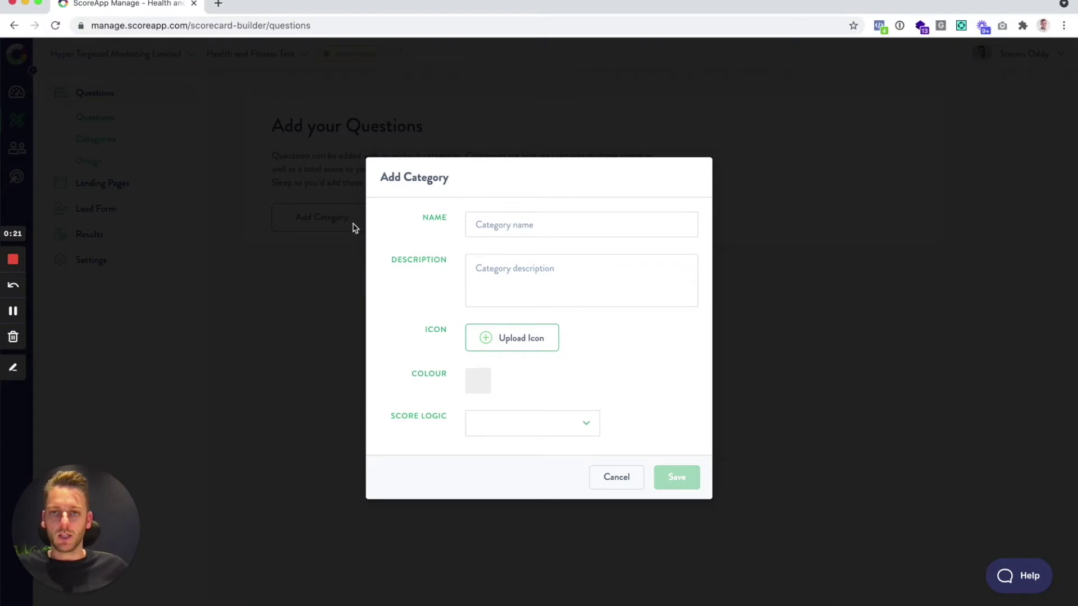
pyautogui.click(536, 231)
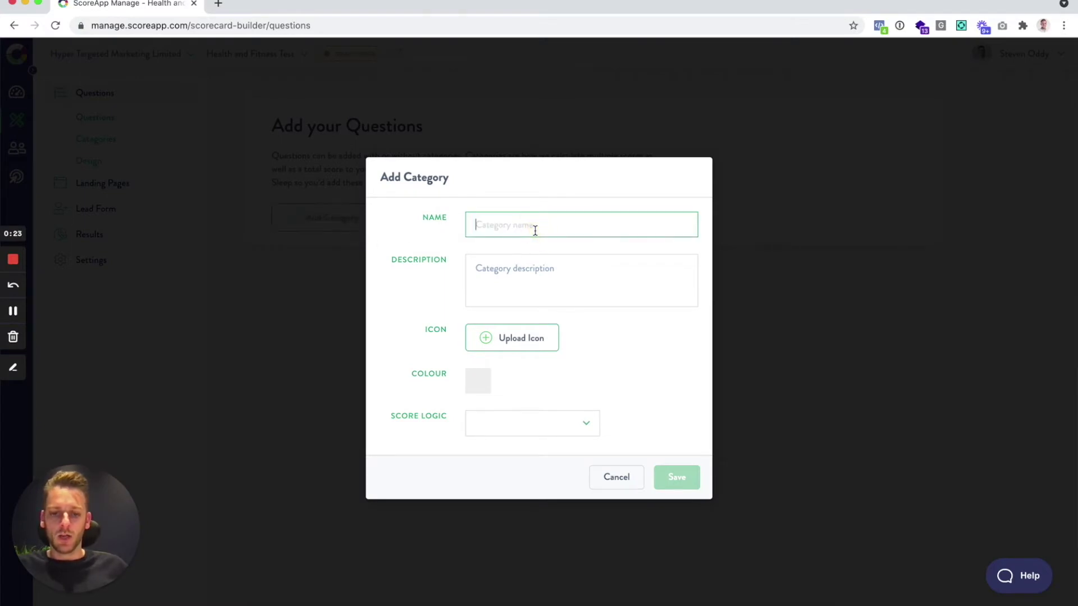
pyautogui.write('Diet')
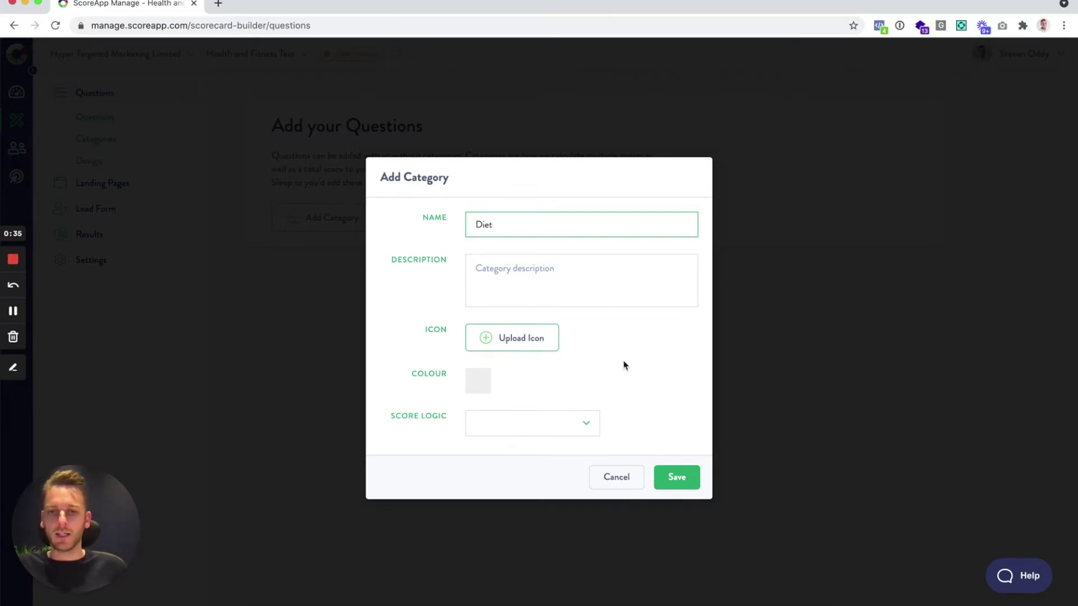
pyautogui.click(581, 427)
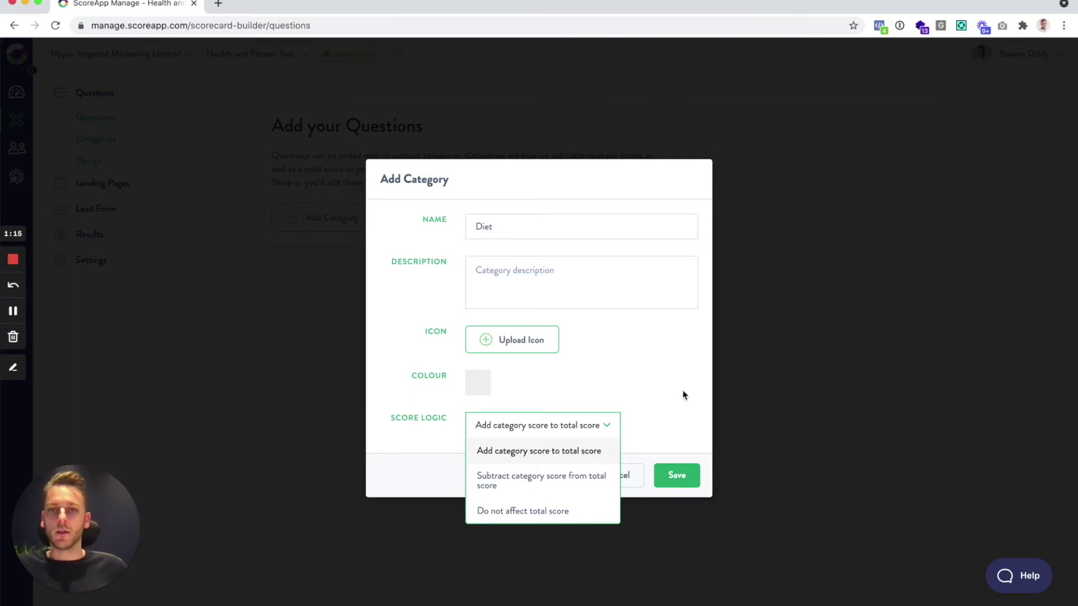
pyautogui.click(675, 389)
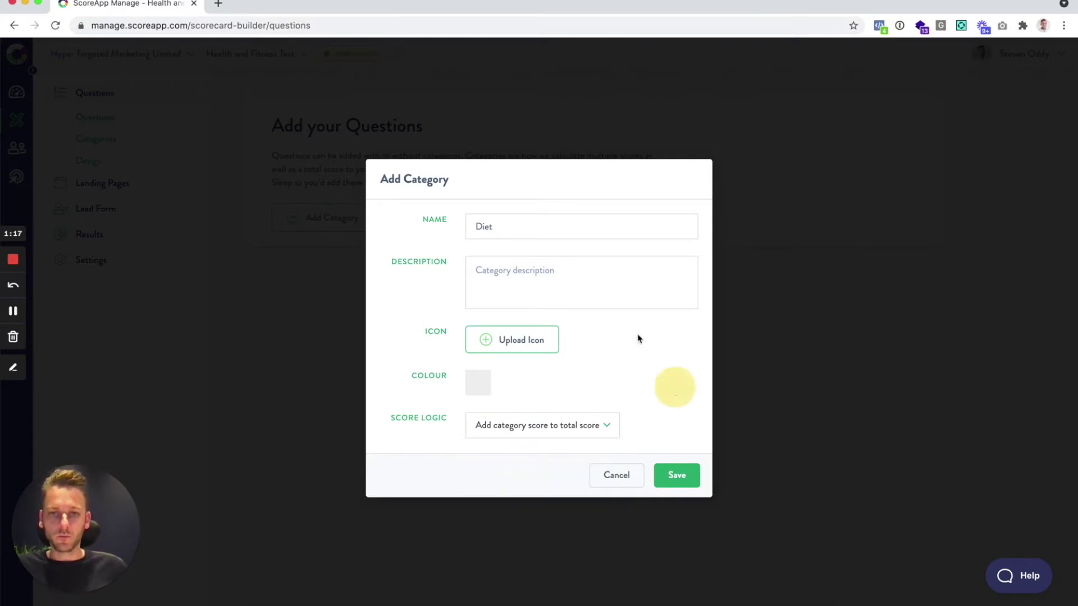
# Save the Diet category, then create and save a second category named Exercise
pyautogui.click(688, 475)
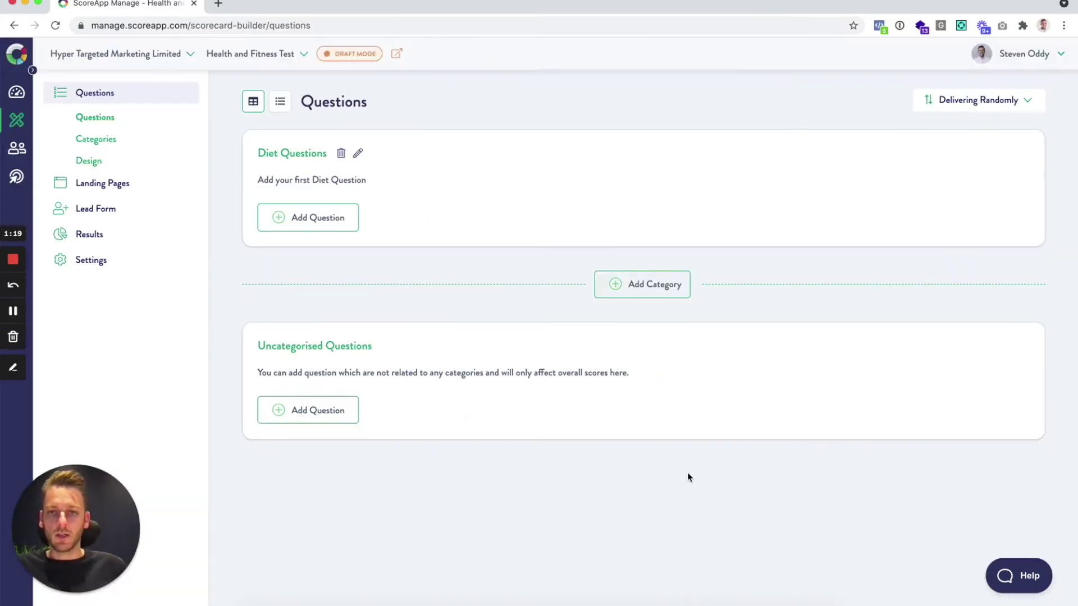
pyautogui.click(643, 293)
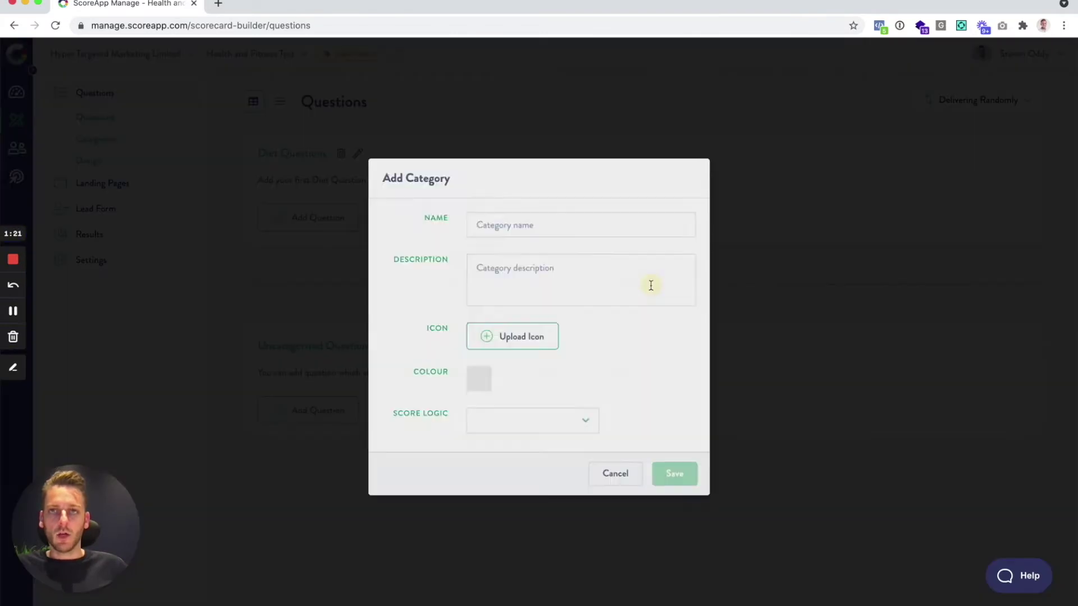
pyautogui.click(549, 224)
pyautogui.write('Ex')
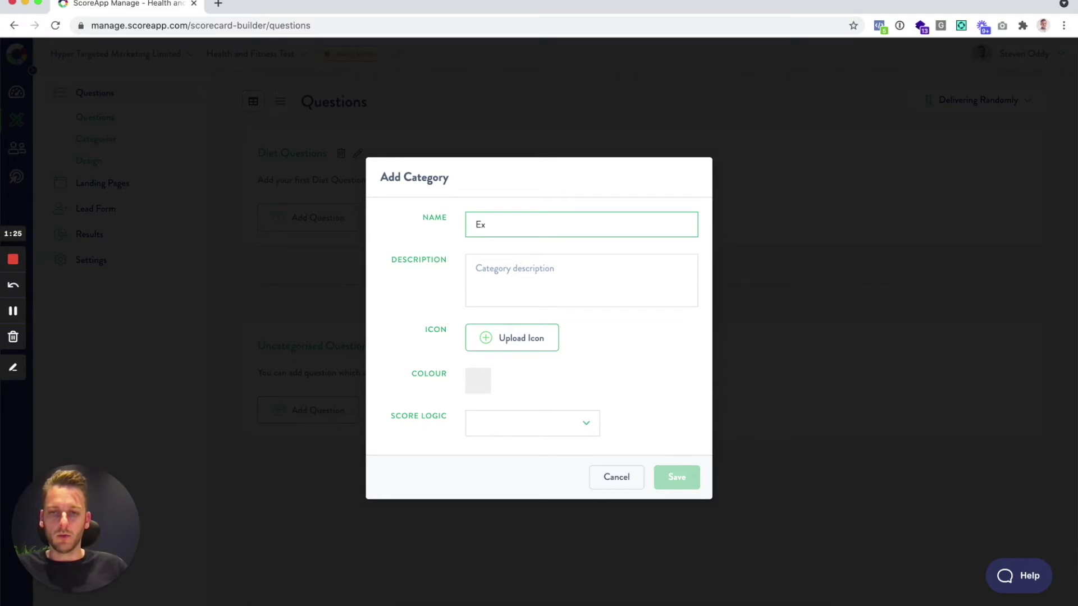
pyautogui.write('ecer')
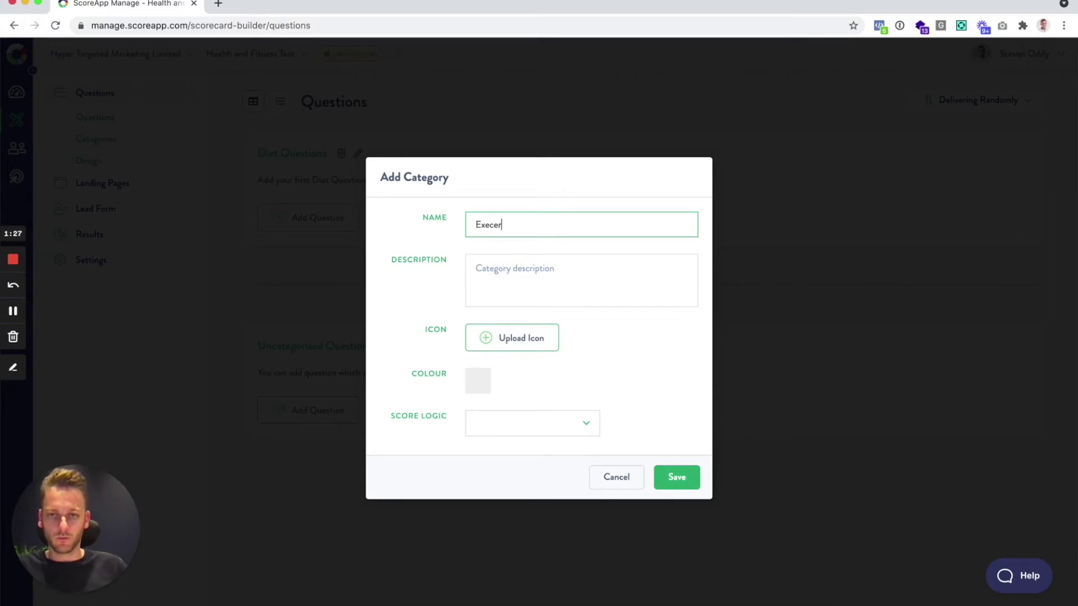
pyautogui.write('cise')
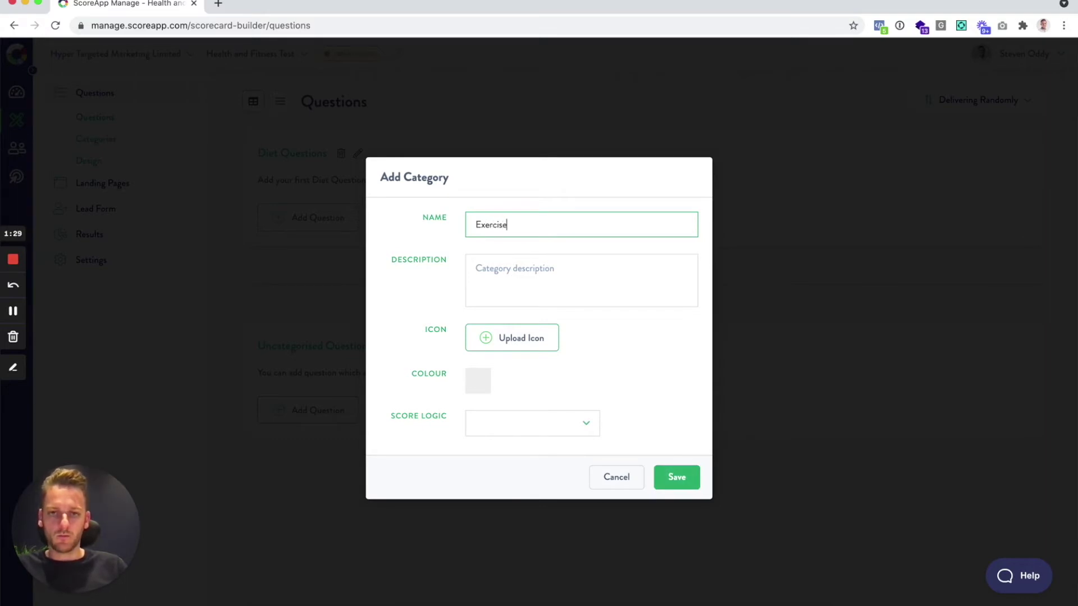
pyautogui.click(571, 270)
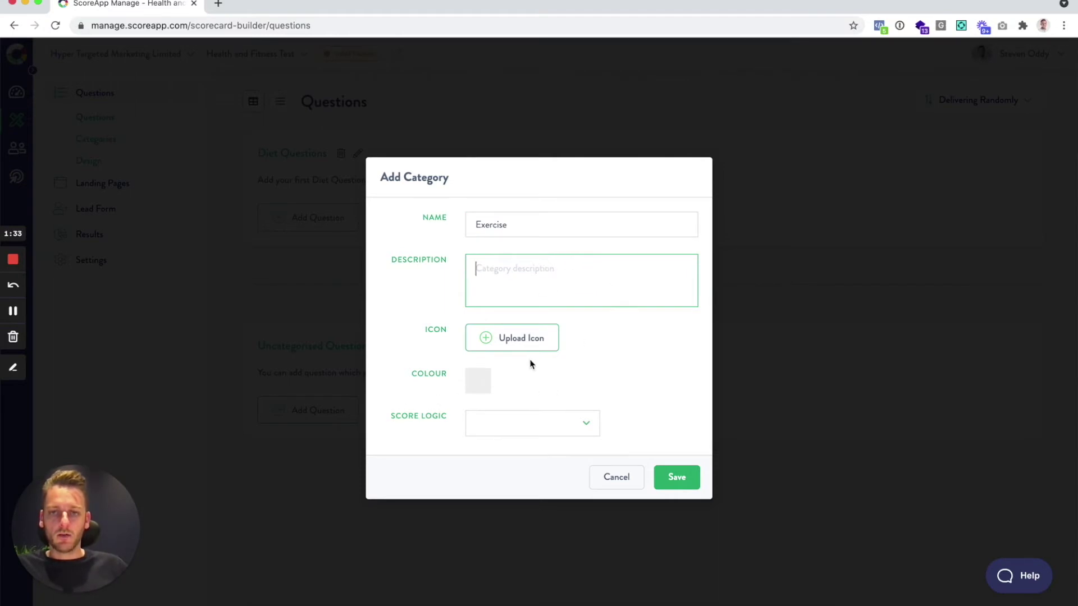
pyautogui.click(675, 478)
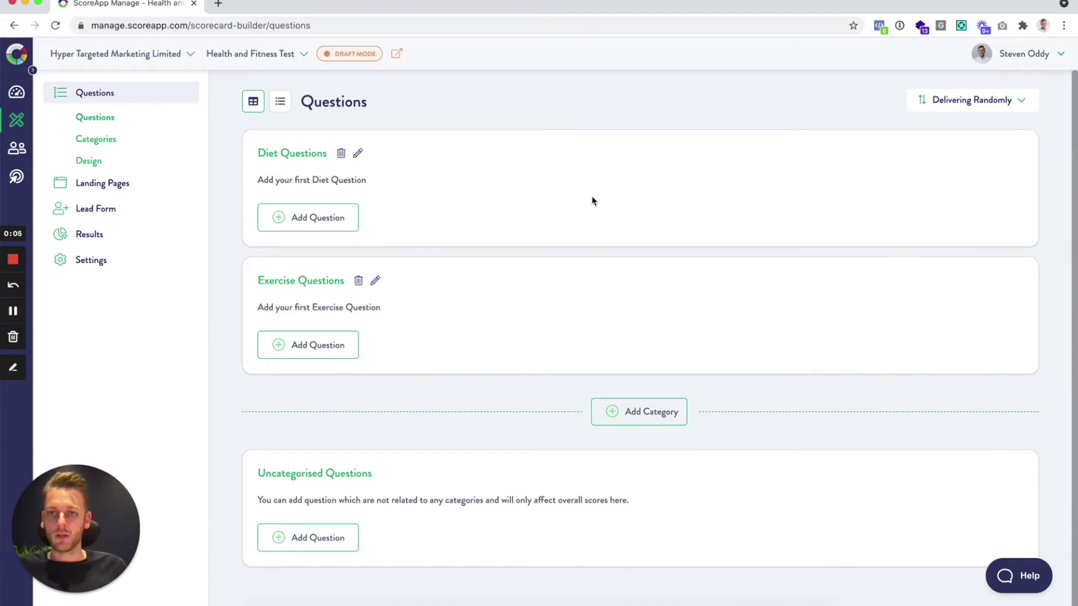
# Start a Diet Yes/No/Maybe question with the pasted text 'Do you plan your meals?', category Diet
pyautogui.click(308, 219)
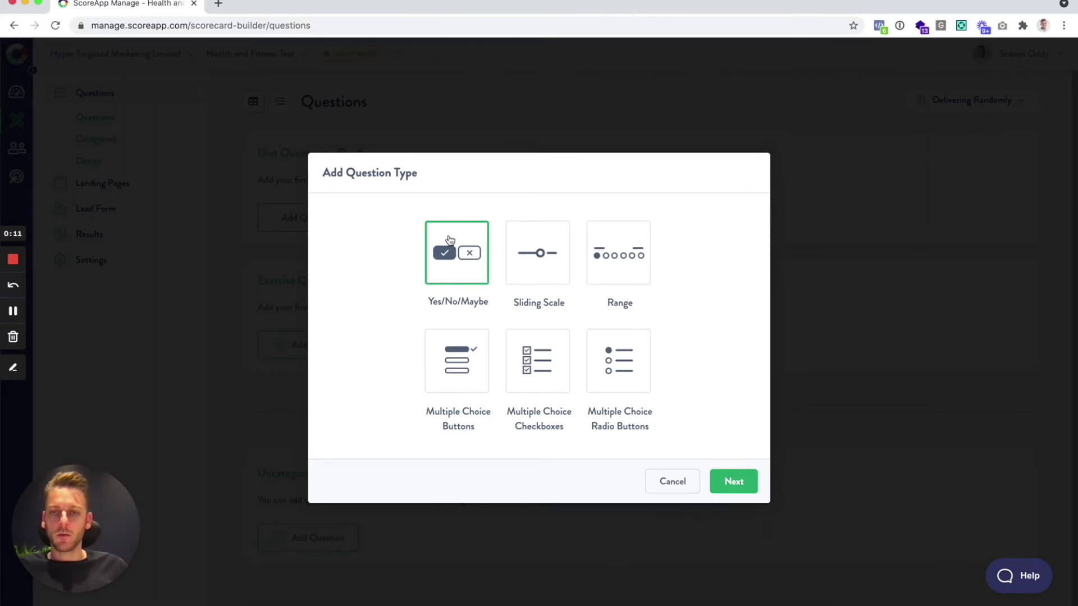
pyautogui.click(732, 481)
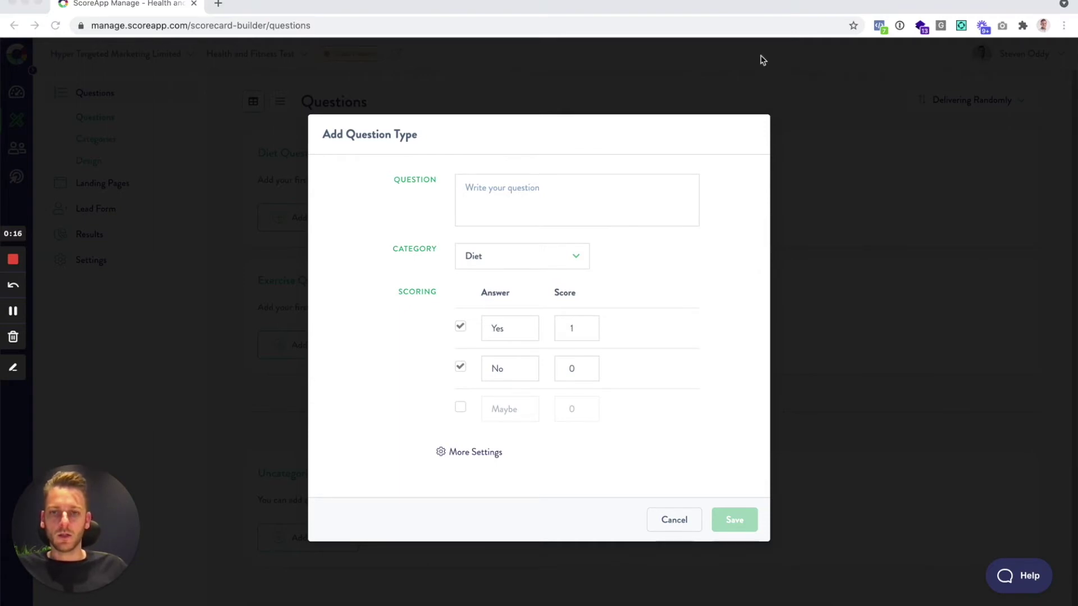
pyautogui.click(555, 194)
pyautogui.write('Do you plan your meals?')
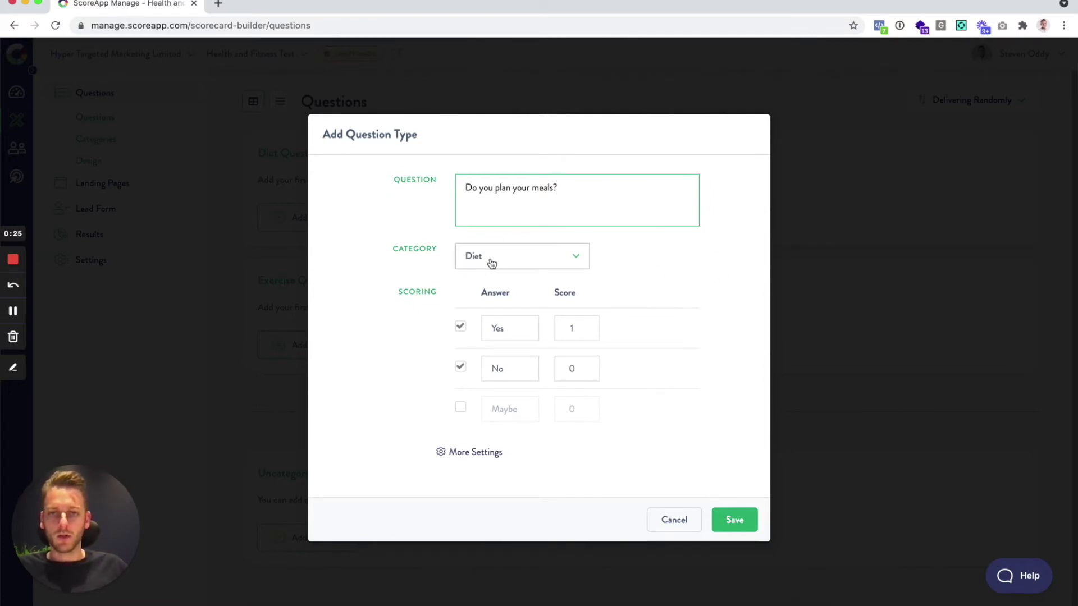
pyautogui.click(542, 263)
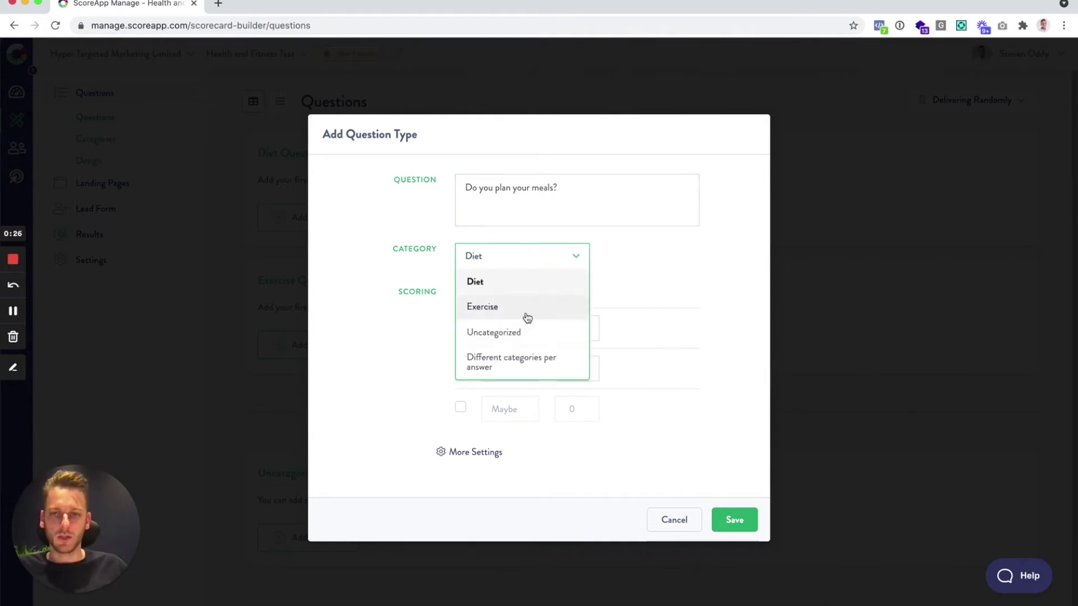
pyautogui.click(640, 296)
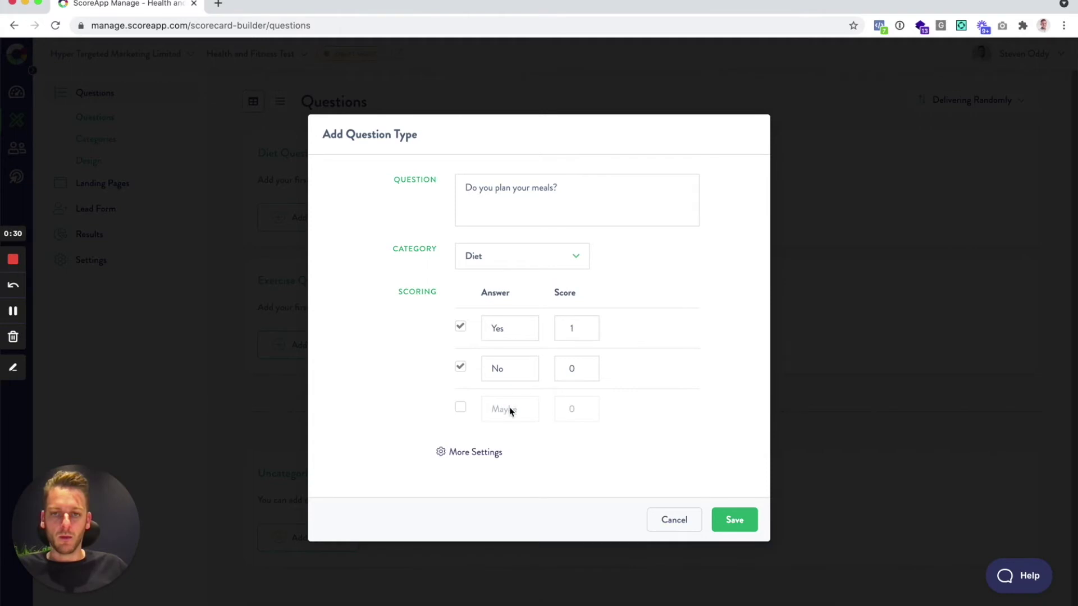
# Try renaming the optional Maybe answer to N/A, then leave that third answer disabled
pyautogui.click(461, 409)
pyautogui.click(462, 409)
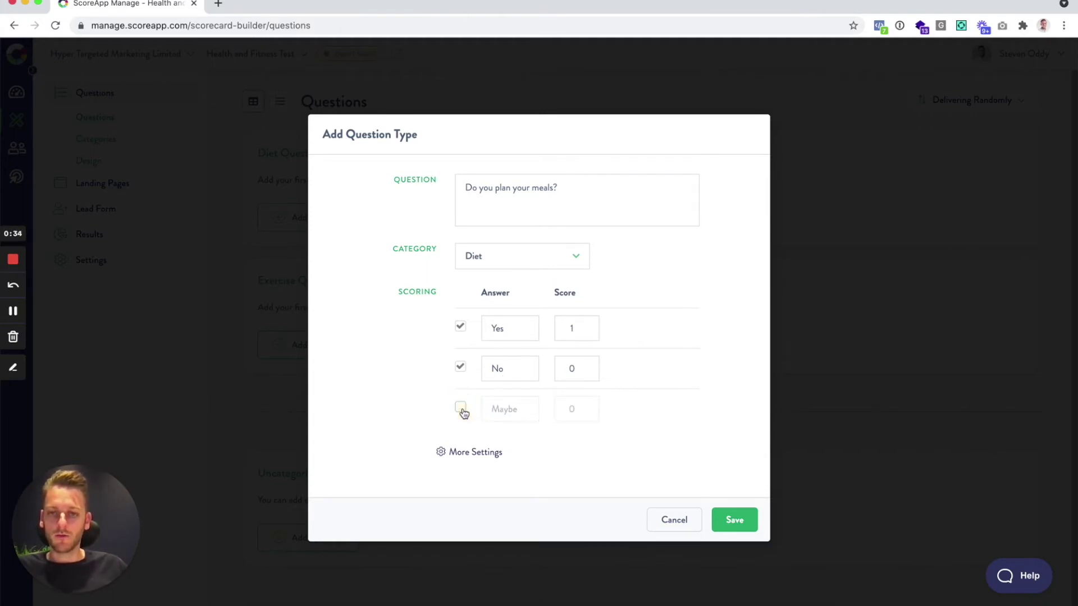
pyautogui.click(463, 411)
pyautogui.doubleClick(497, 409)
pyautogui.write('N/A')
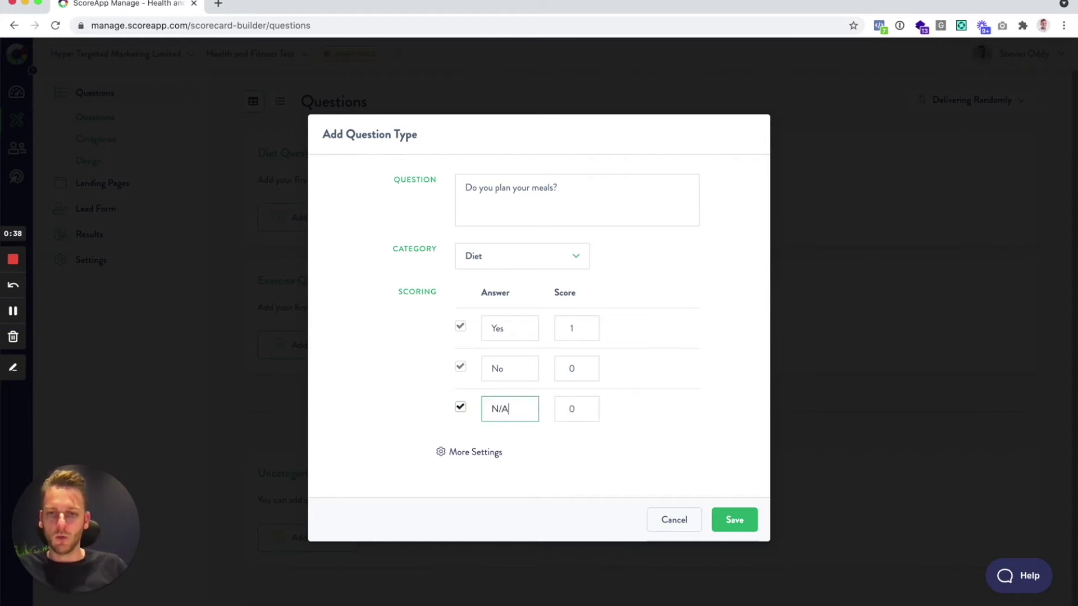
pyautogui.click(461, 408)
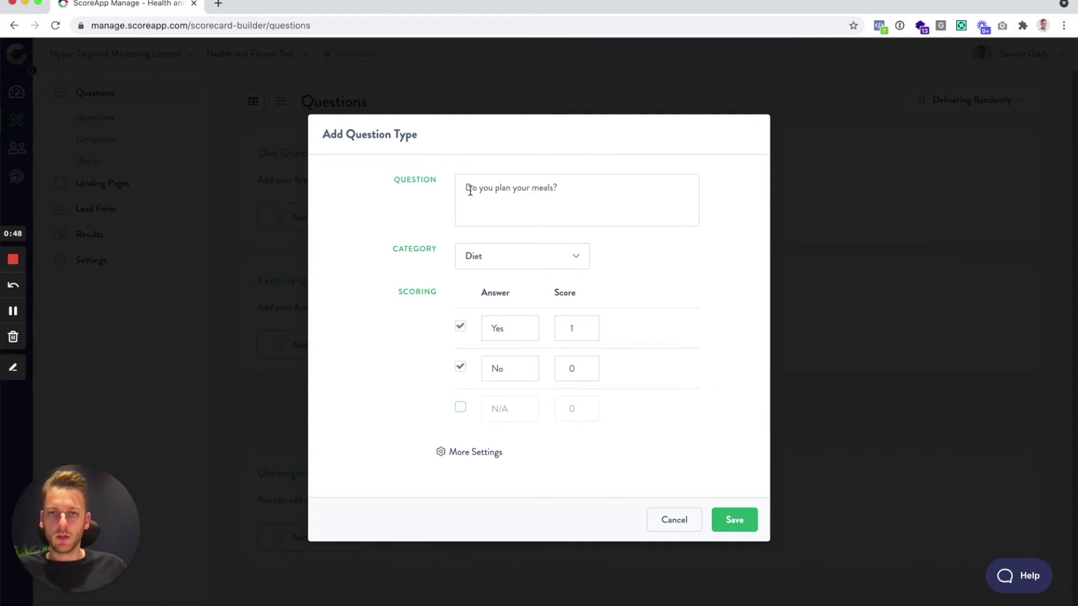
pyautogui.moveTo(472, 188); pyautogui.dragTo(572, 197)
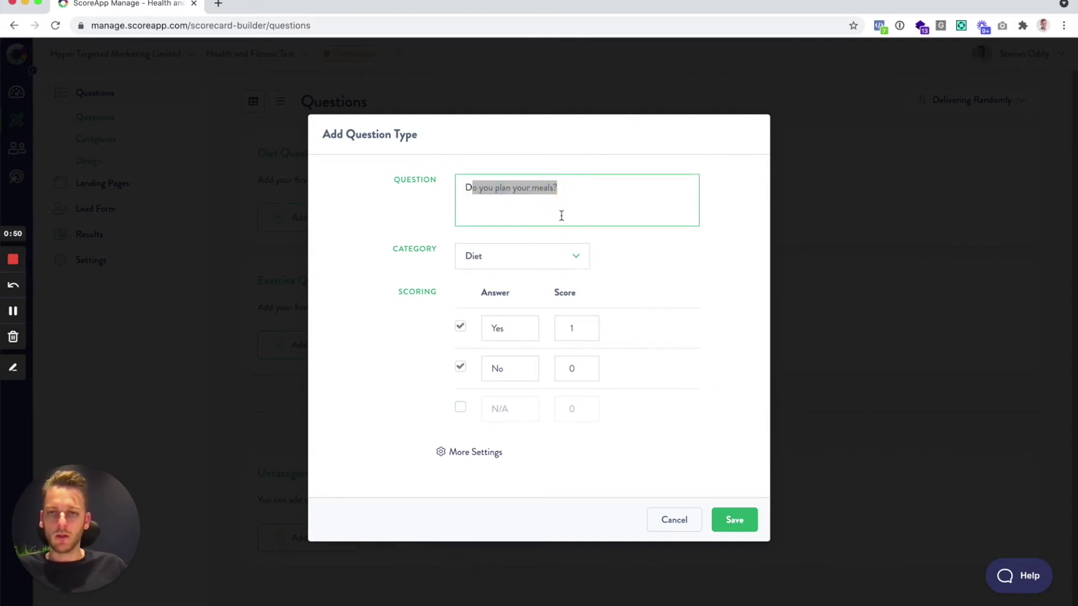
pyautogui.click(563, 207)
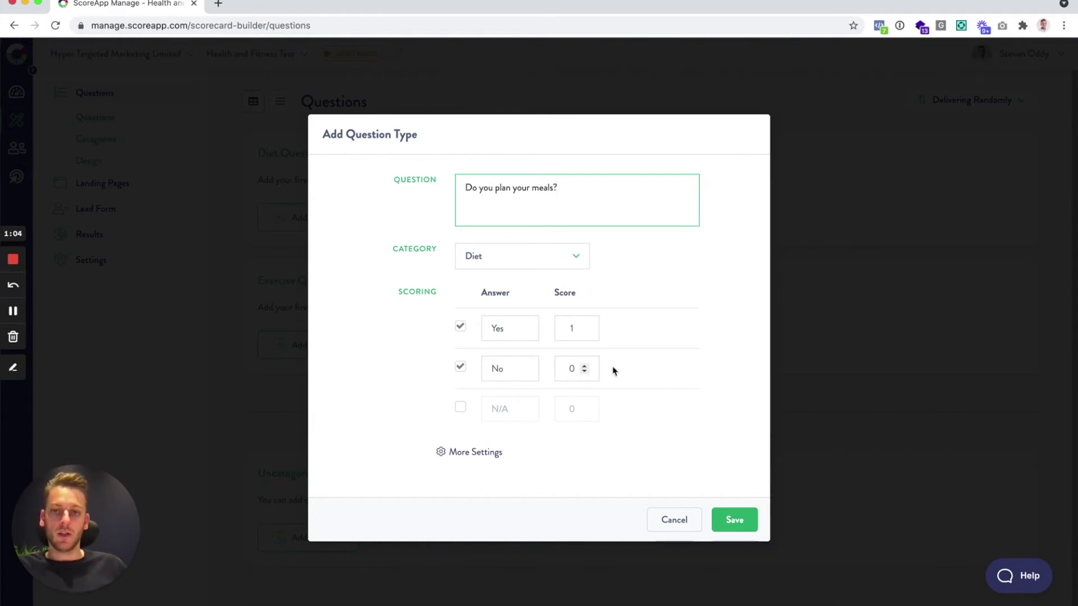
# Score No as 0 and Yes as 1, then save the question
pyautogui.doubleClick(572, 368)
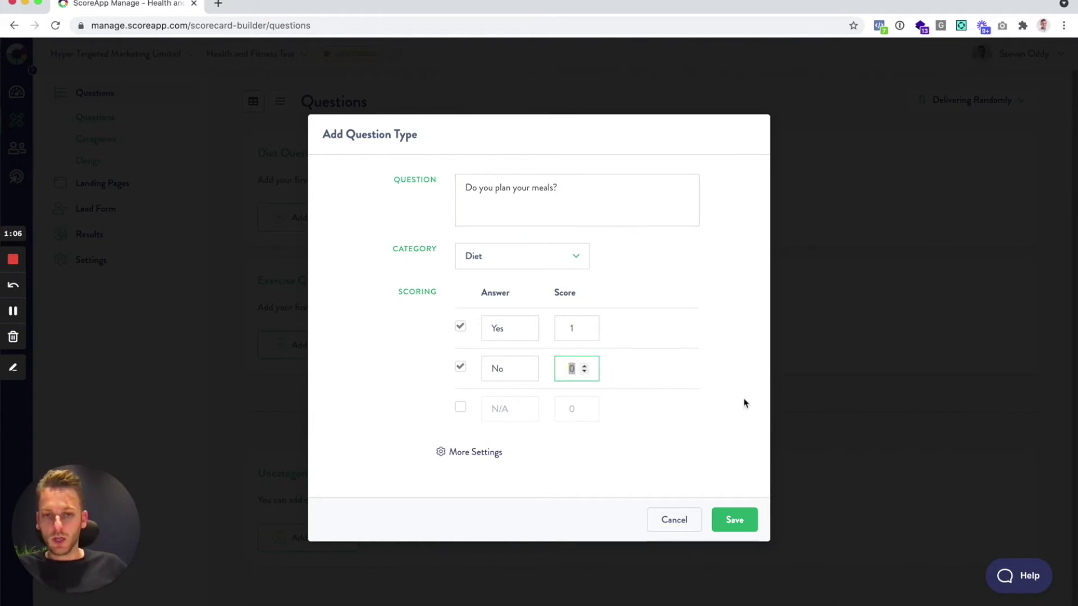
pyautogui.write('-1')
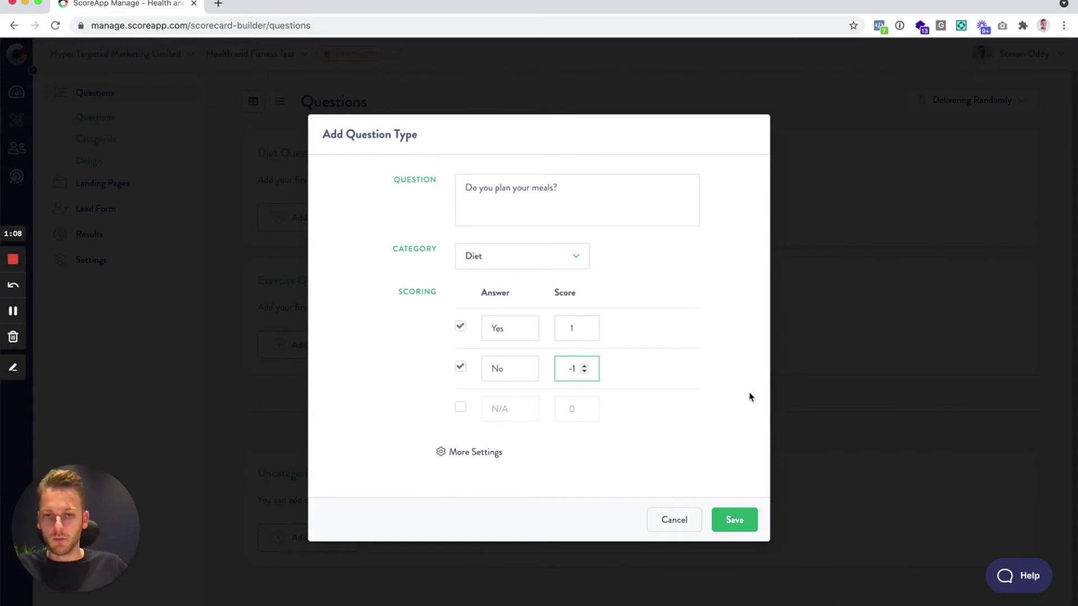
pyautogui.press('BackSpace')
pyautogui.press('BackSpace')
pyautogui.write('0')
pyautogui.click(583, 327)
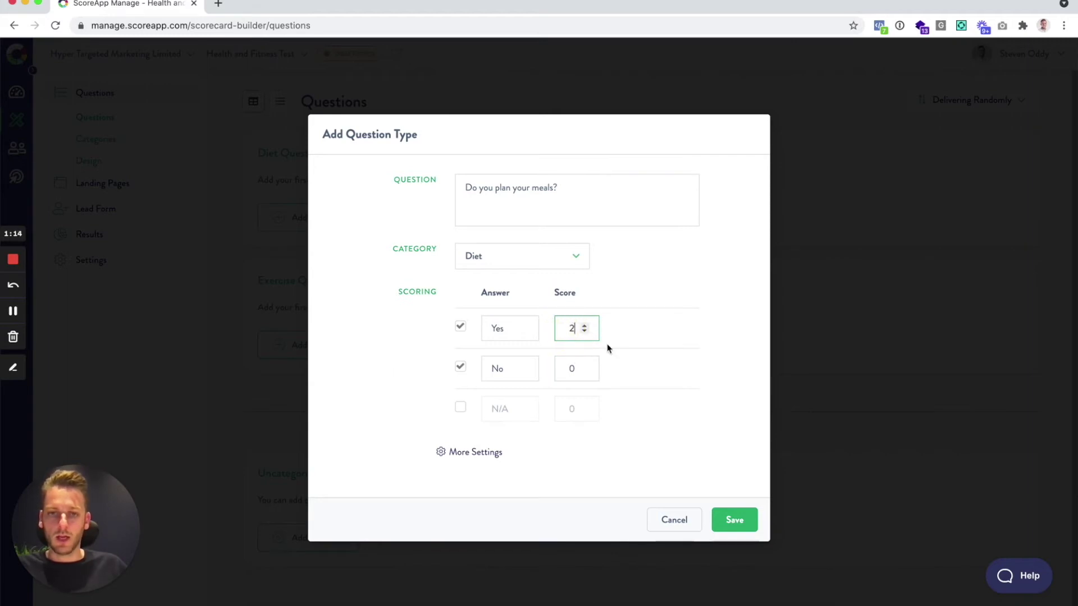
pyautogui.press('BackSpace')
pyautogui.write('3')
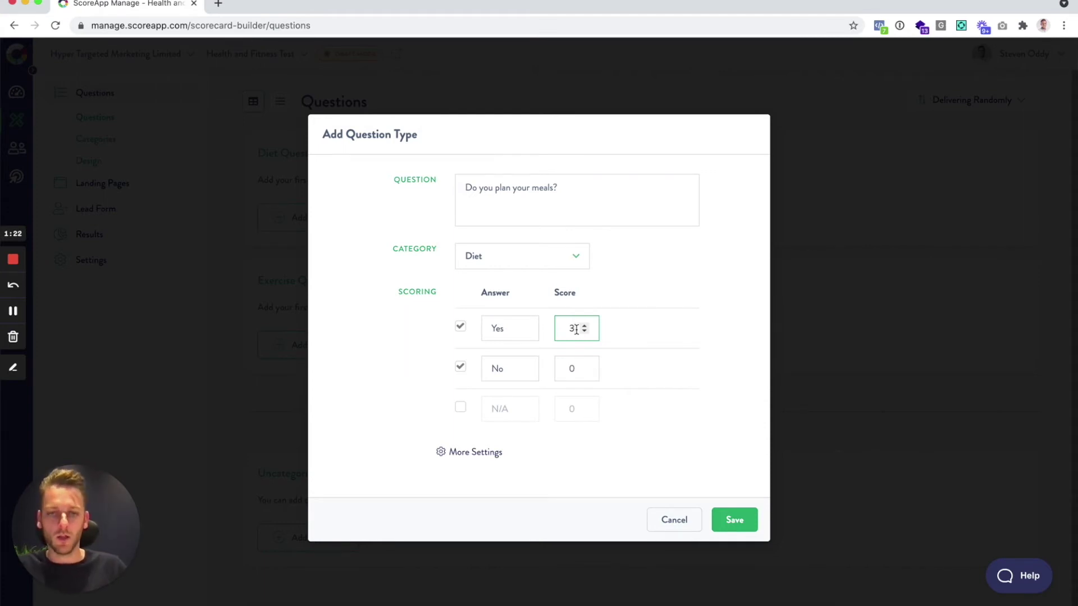
pyautogui.press('BackSpace')
pyautogui.write('1')
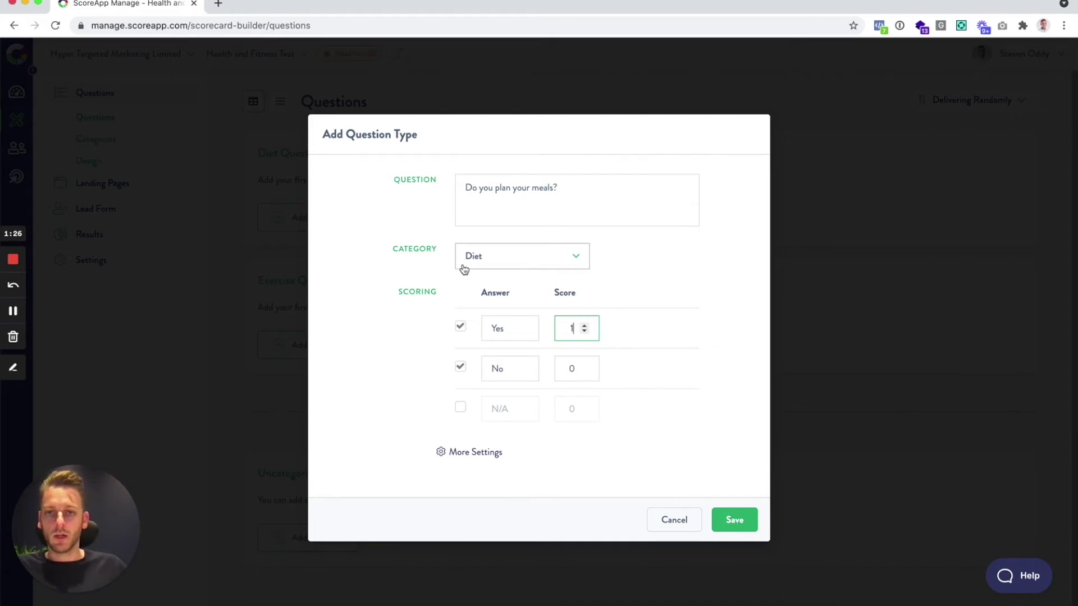
pyautogui.click(739, 521)
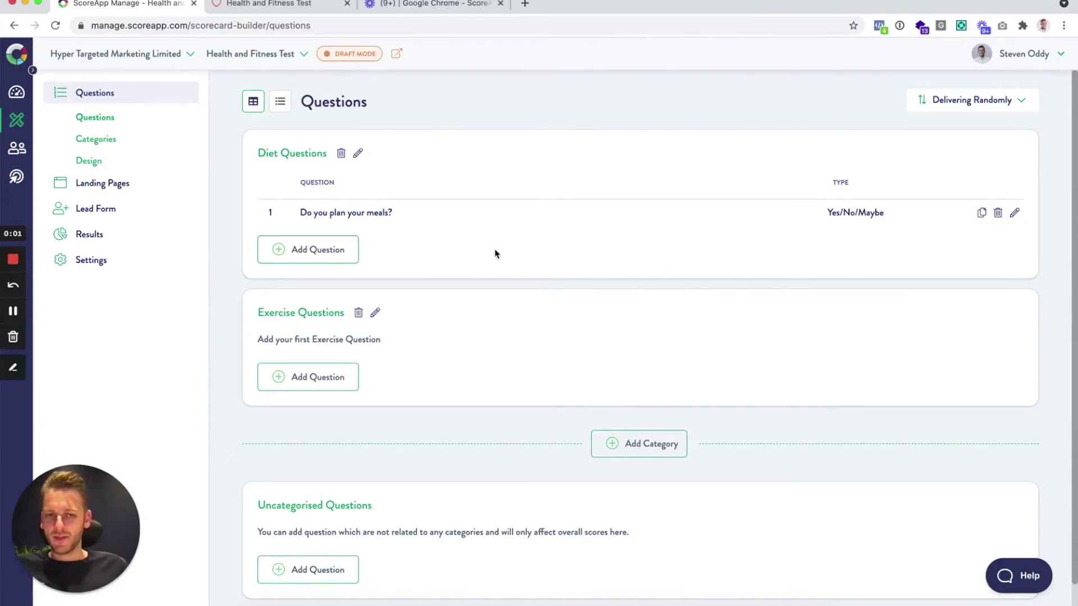
# Add the Diet question 'Do you find yourself easily giving in to unhealthy food?' scoring Yes 0, No 1
pyautogui.click(278, 252)
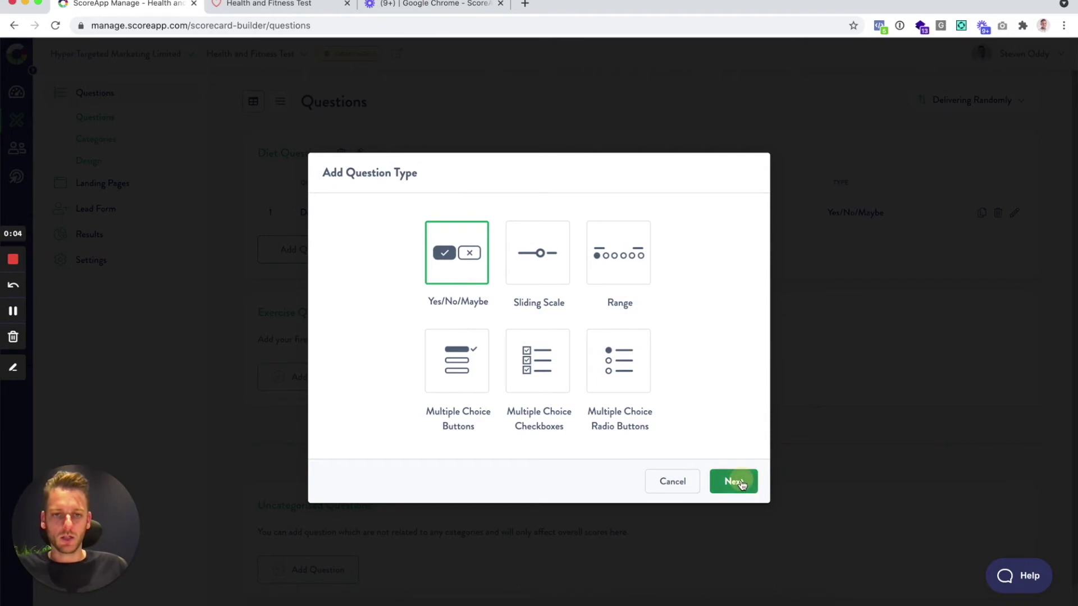
pyautogui.click(733, 477)
pyautogui.click(536, 201)
pyautogui.write('Do you find yourself easily giving in to unhealthy food?')
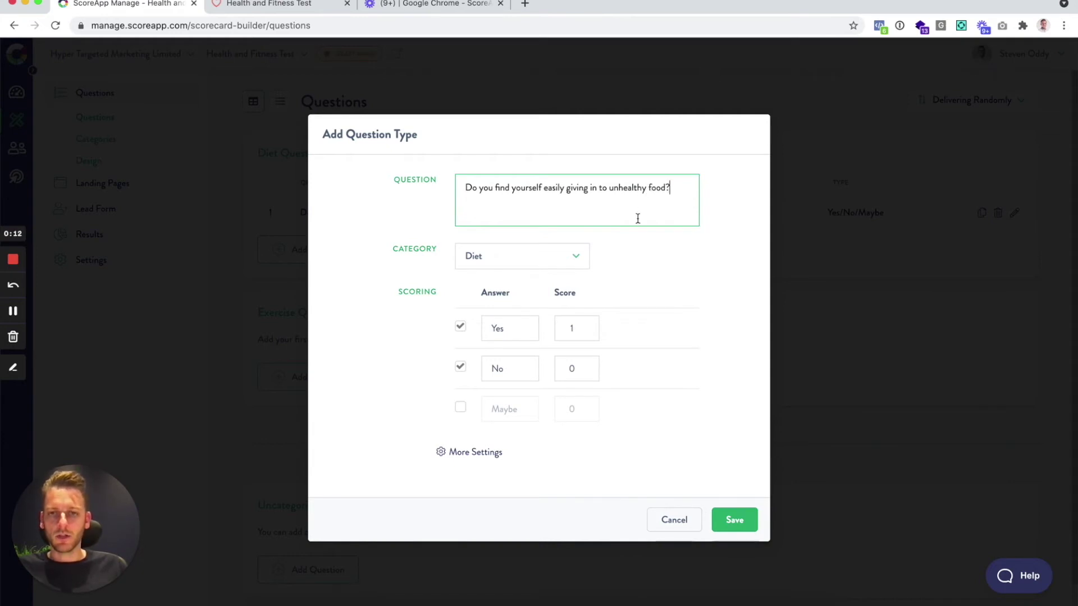
pyautogui.doubleClick(573, 369)
pyautogui.write('1')
pyautogui.doubleClick(571, 329)
pyautogui.write('0')
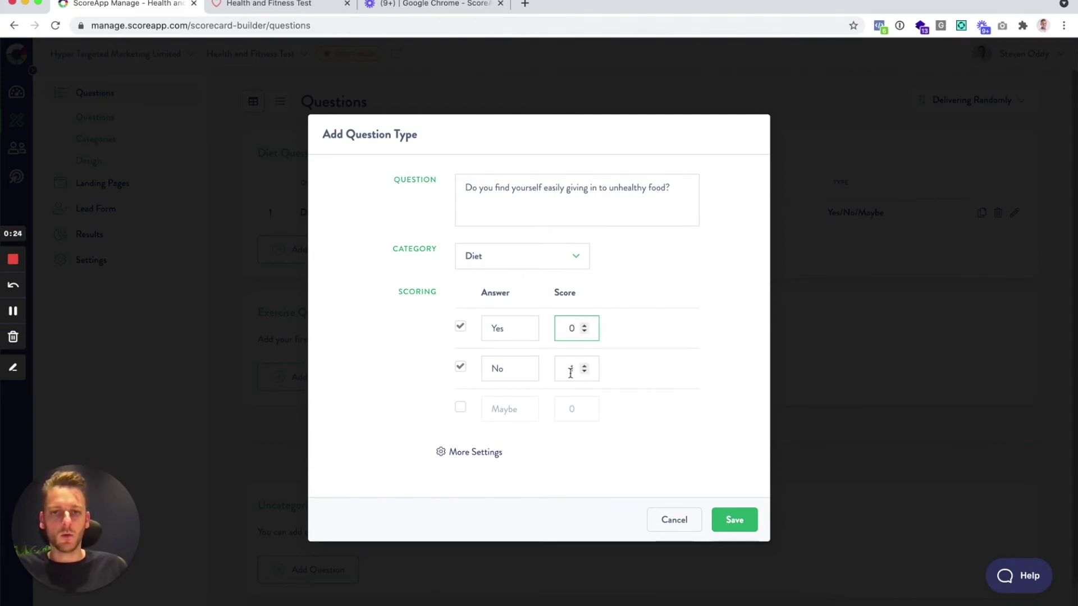
pyautogui.click(733, 520)
# Add the Exercise Yes/No question about doing 10,000 steps daily, with a Yes score of 2
pyautogui.scroll(-2, 690, 381)
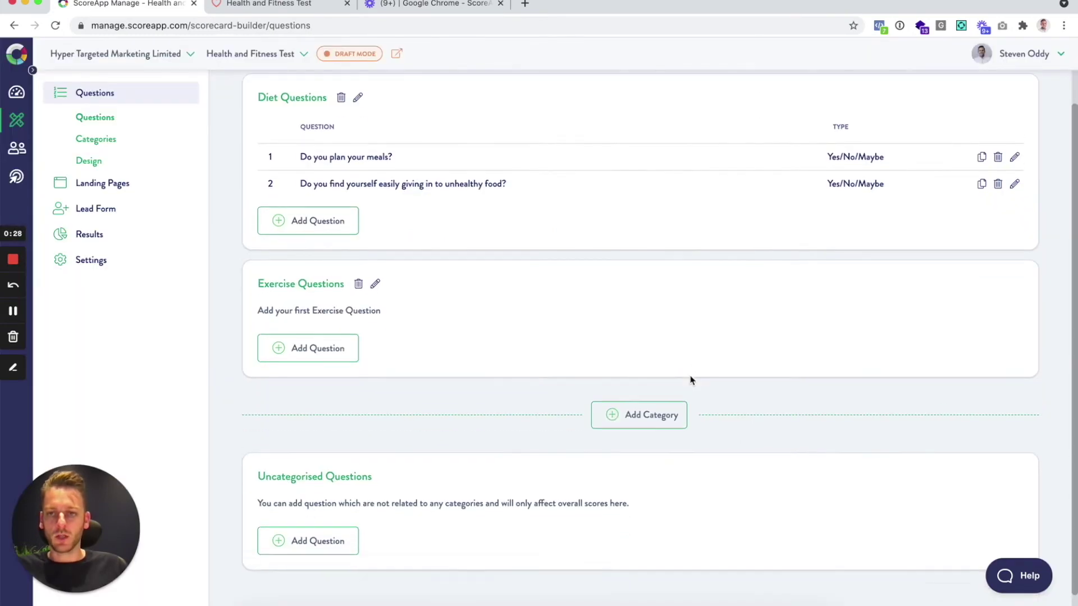
pyautogui.click(300, 345)
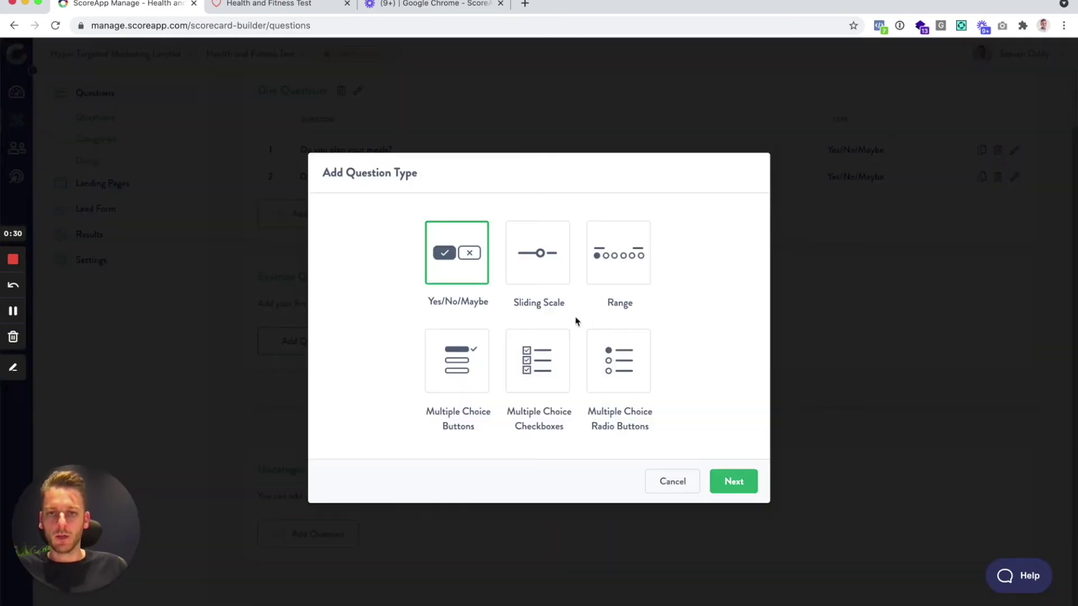
pyautogui.click(730, 478)
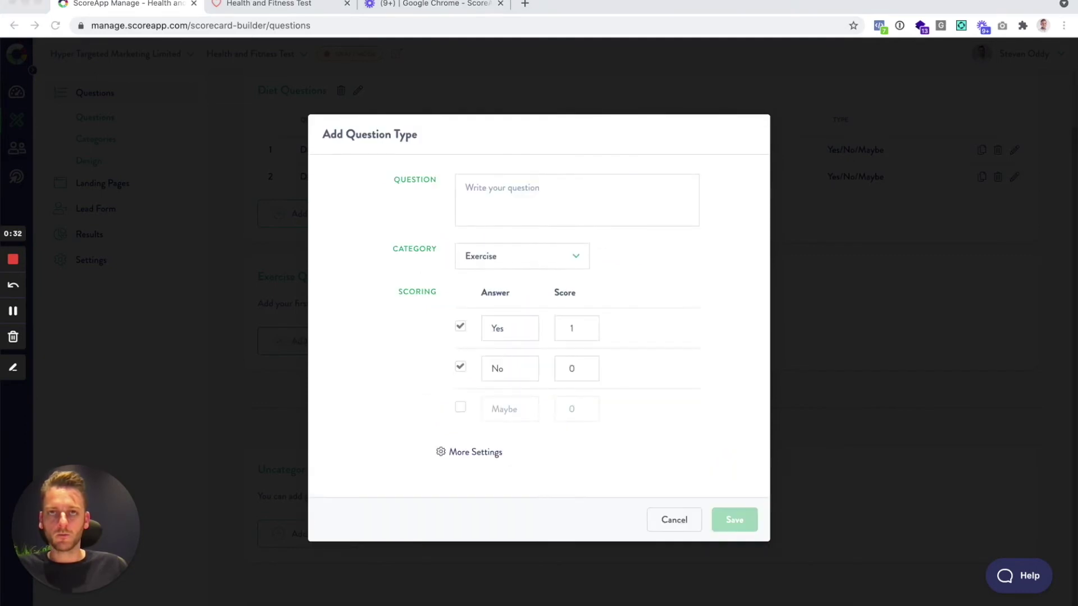
pyautogui.click(523, 193)
pyautogui.write('Do you typically do more than 10,000 steps each day?')
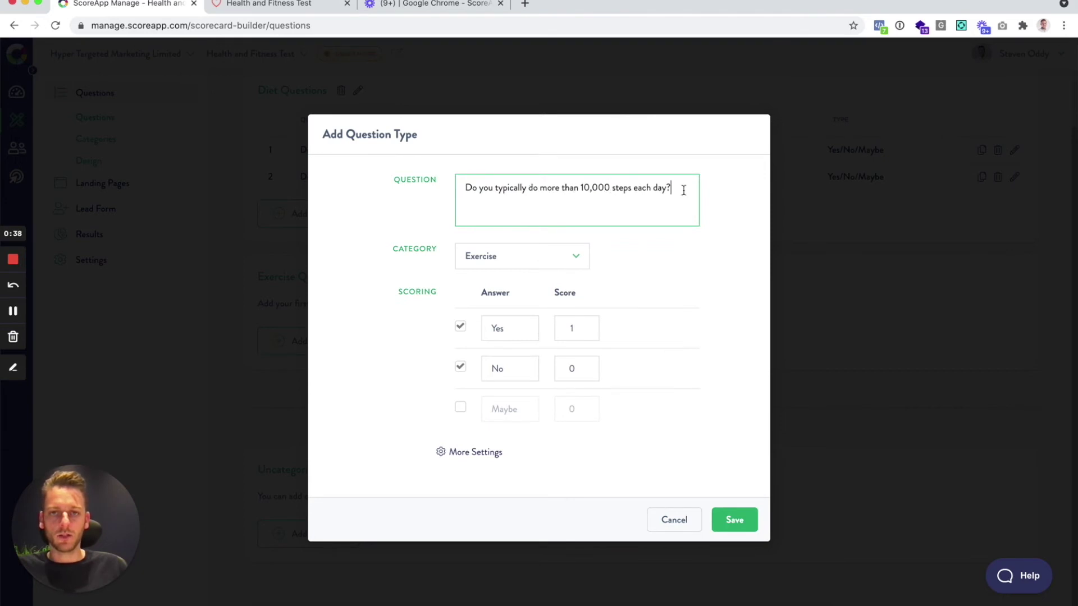
pyautogui.click(568, 330)
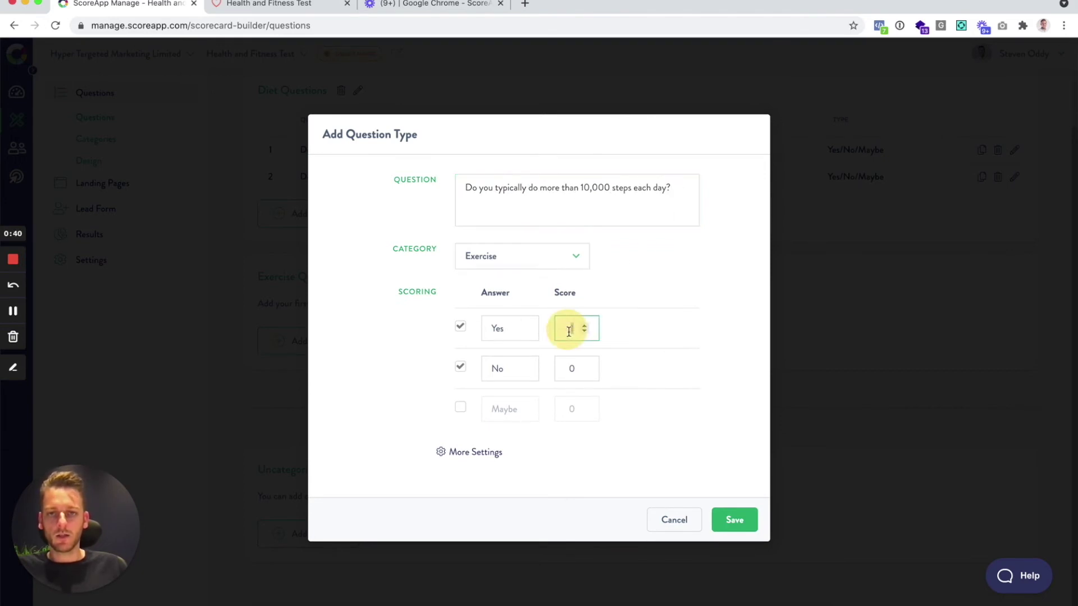
pyautogui.write('2')
pyautogui.click(734, 520)
# Add the Exercise Yes/No question 'Do you use an activity tracking device?'
pyautogui.click(325, 375)
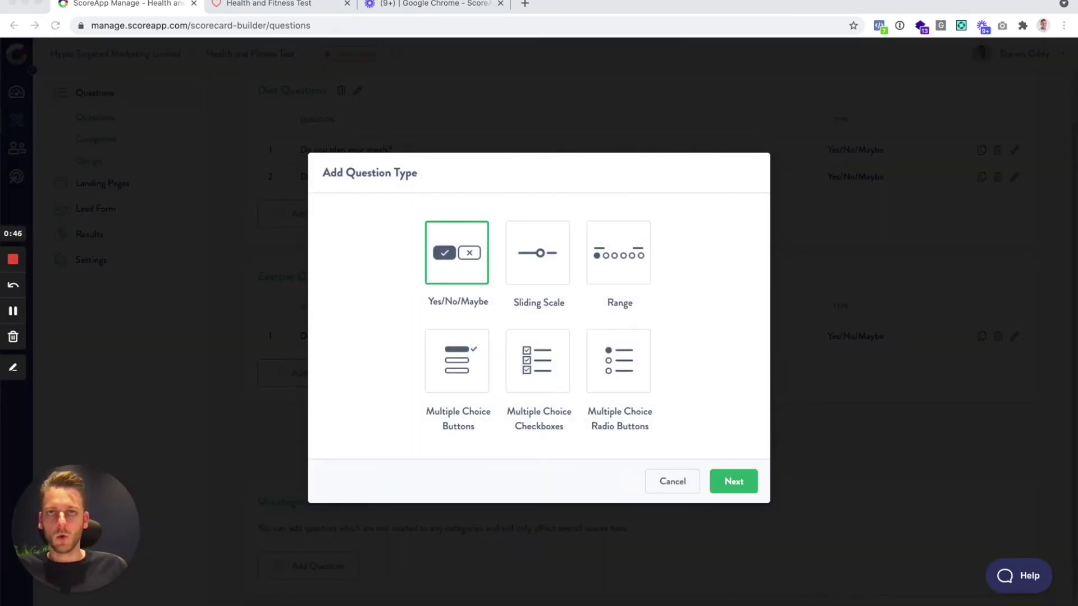
pyautogui.click(734, 481)
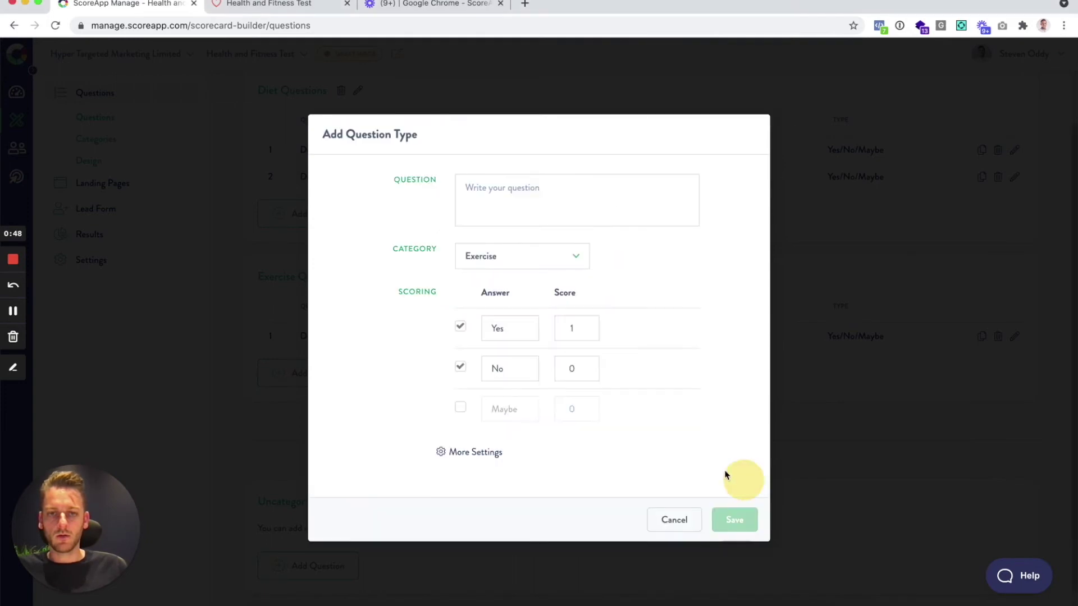
pyautogui.click(499, 185)
pyautogui.write('Do you use an activity tracking device?')
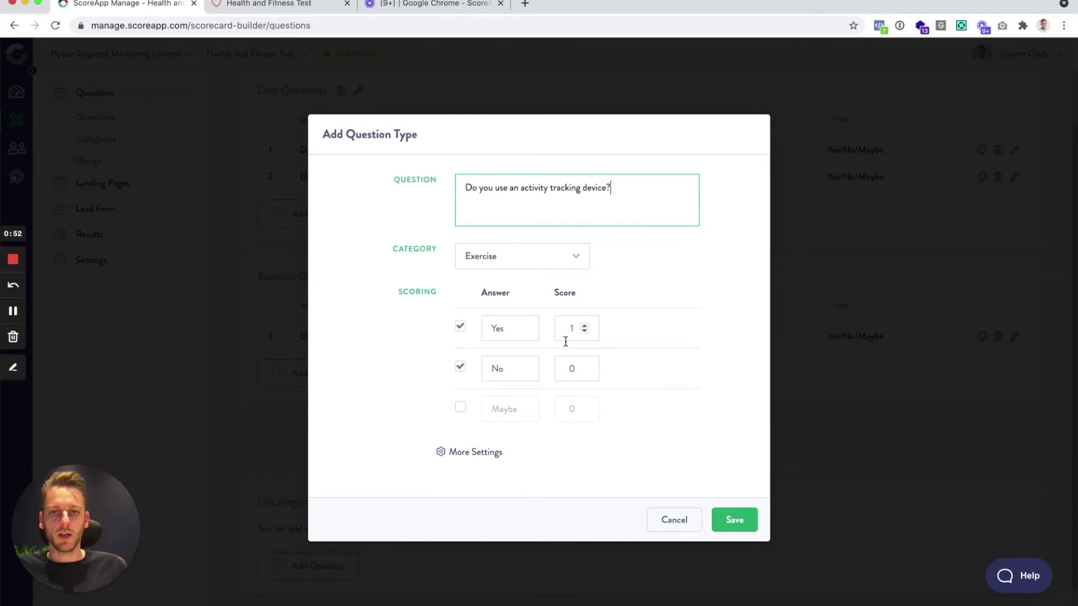
pyautogui.click(733, 522)
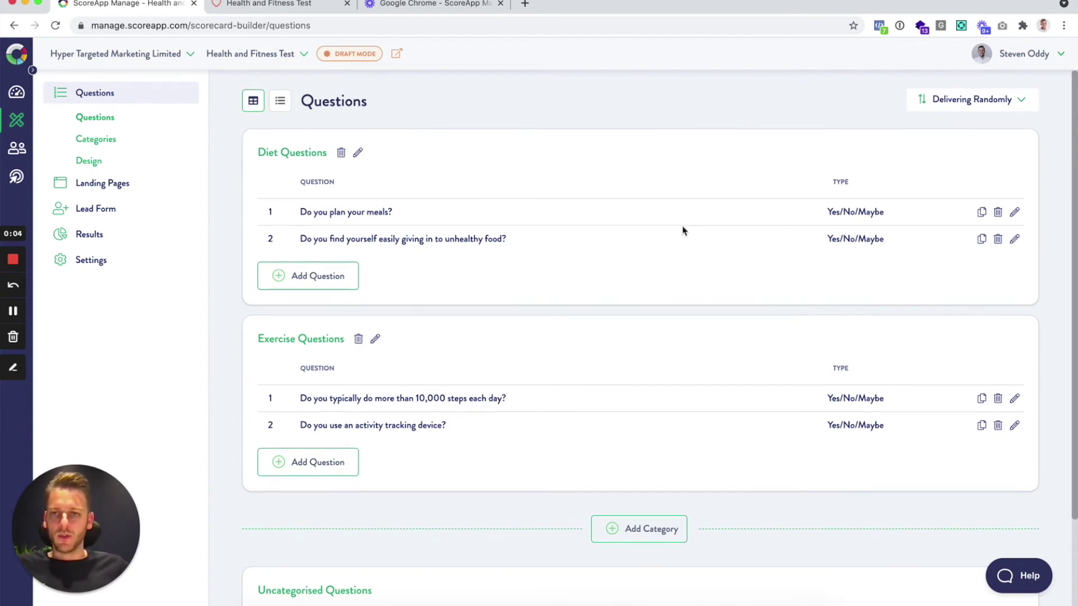
# Start an uncategorised Sliding Scale question titled 'How do you currently rate your health?'
pyautogui.scroll(-4, 682, 230)
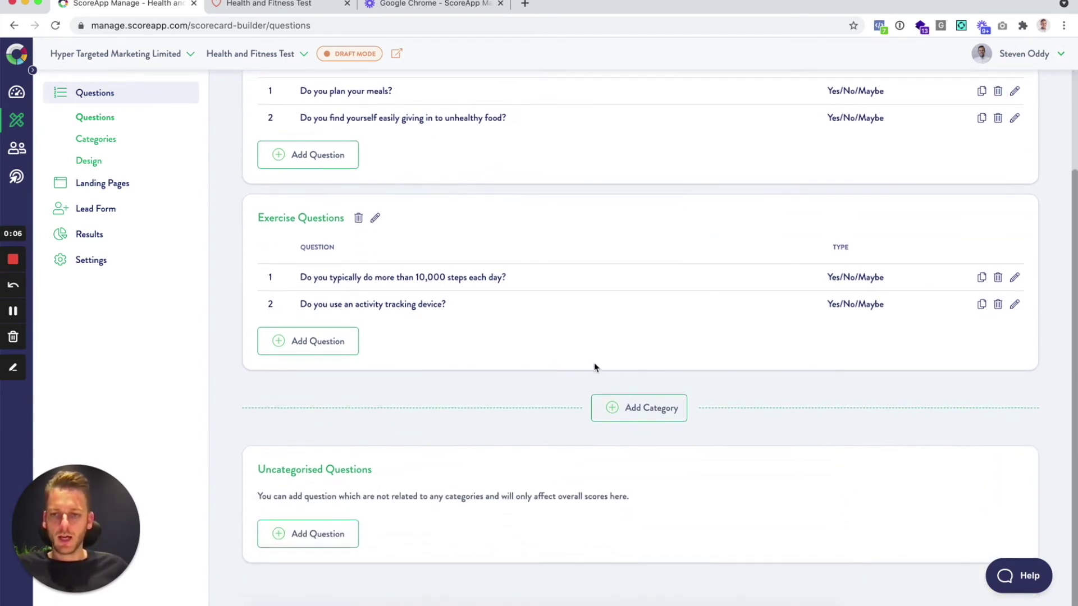
pyautogui.click(321, 551)
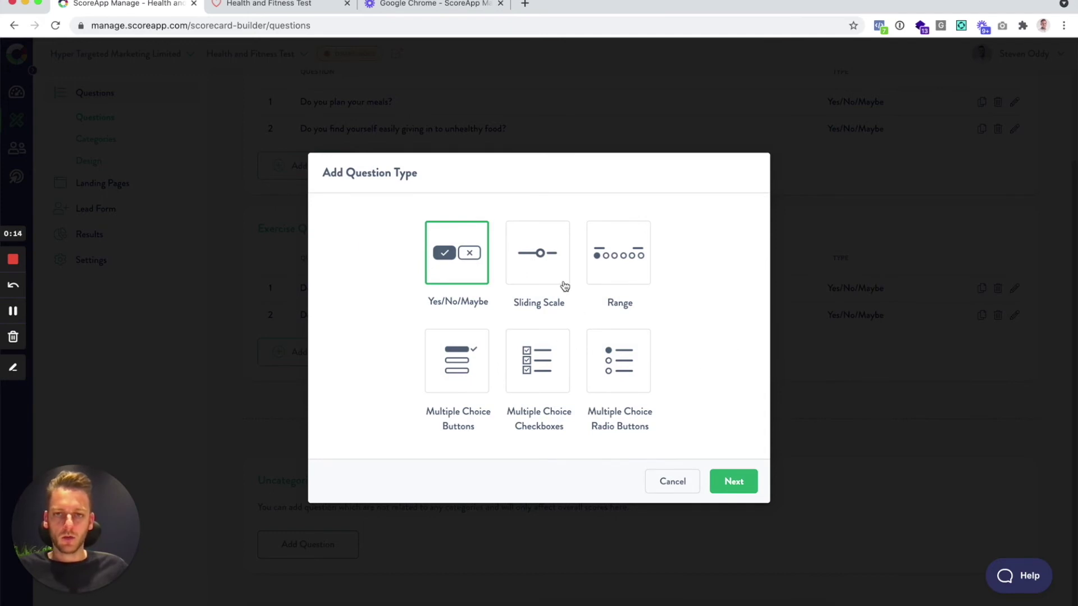
pyautogui.click(543, 260)
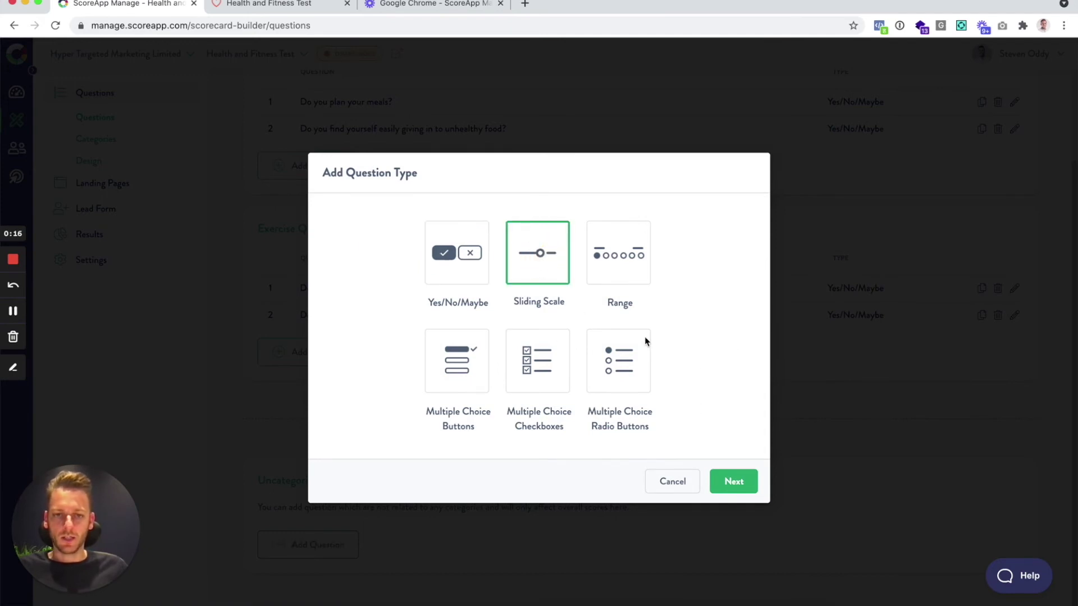
pyautogui.click(733, 482)
pyautogui.click(525, 207)
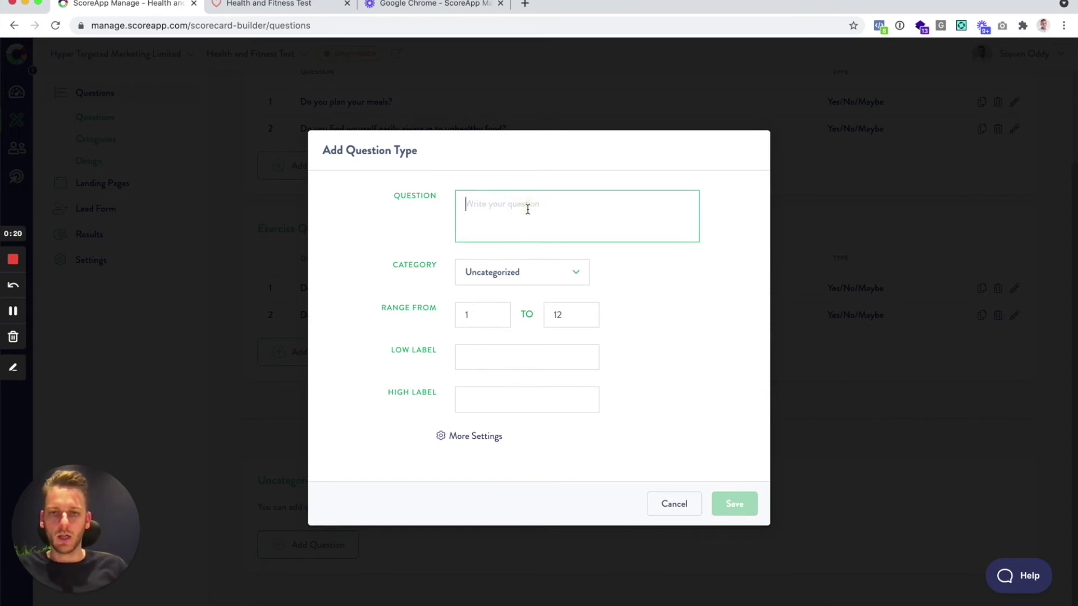
pyautogui.write('How')
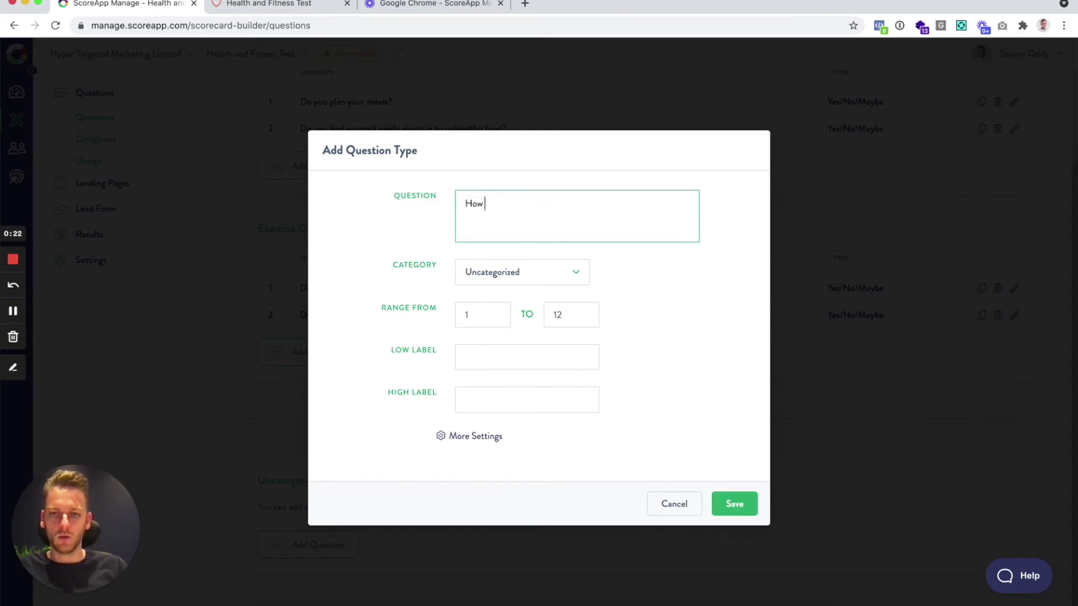
pyautogui.write(' do you current')
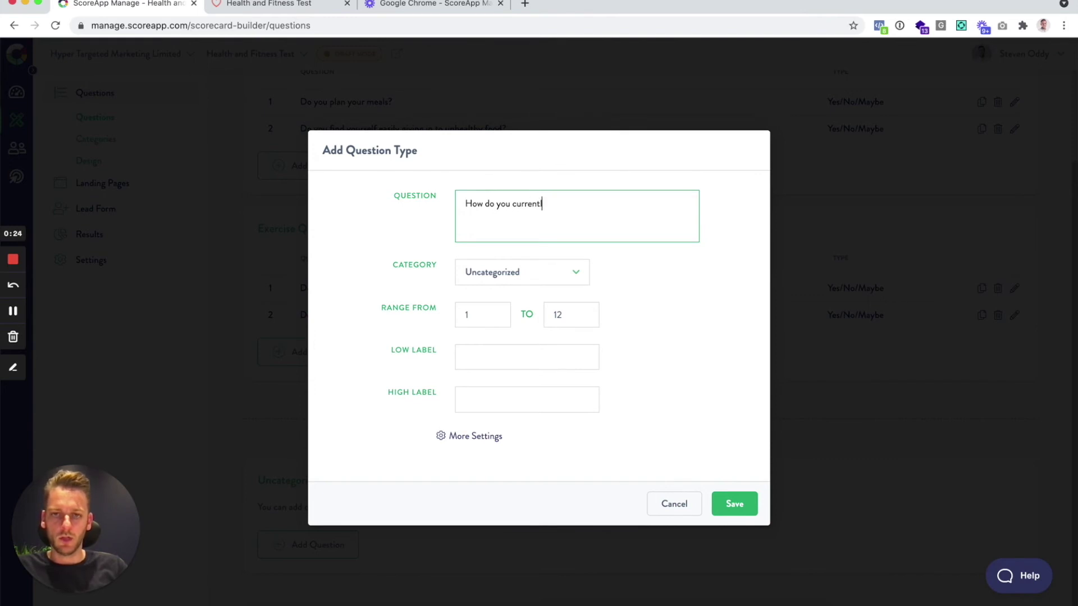
pyautogui.write('ly rate your health?')
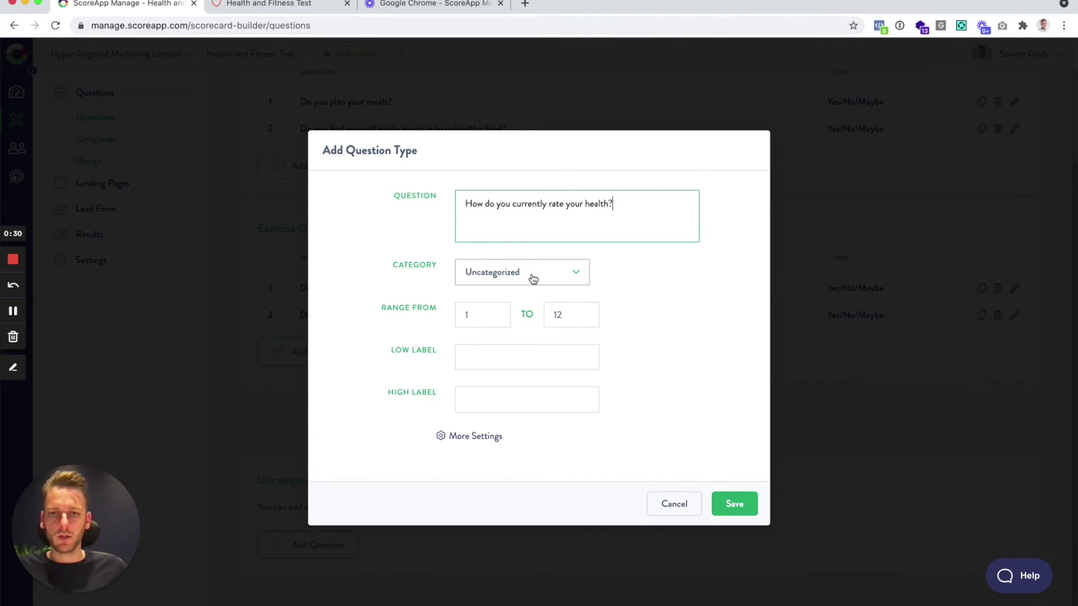
# Set the scale range 1 to 12 with end labels Low and High, then save
pyautogui.click(481, 315)
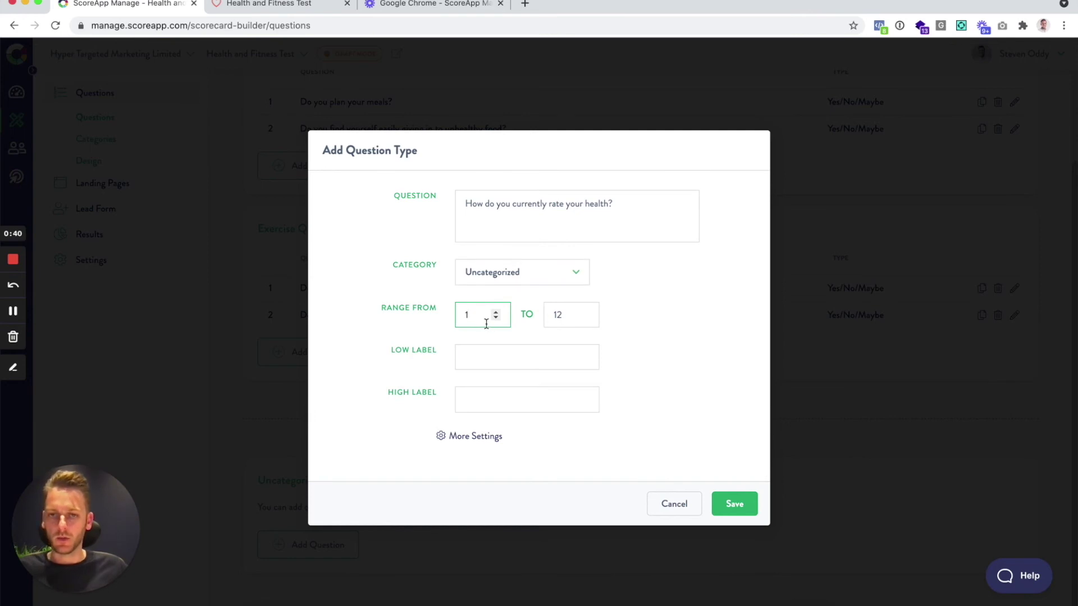
pyautogui.click(490, 358)
pyautogui.write('Low')
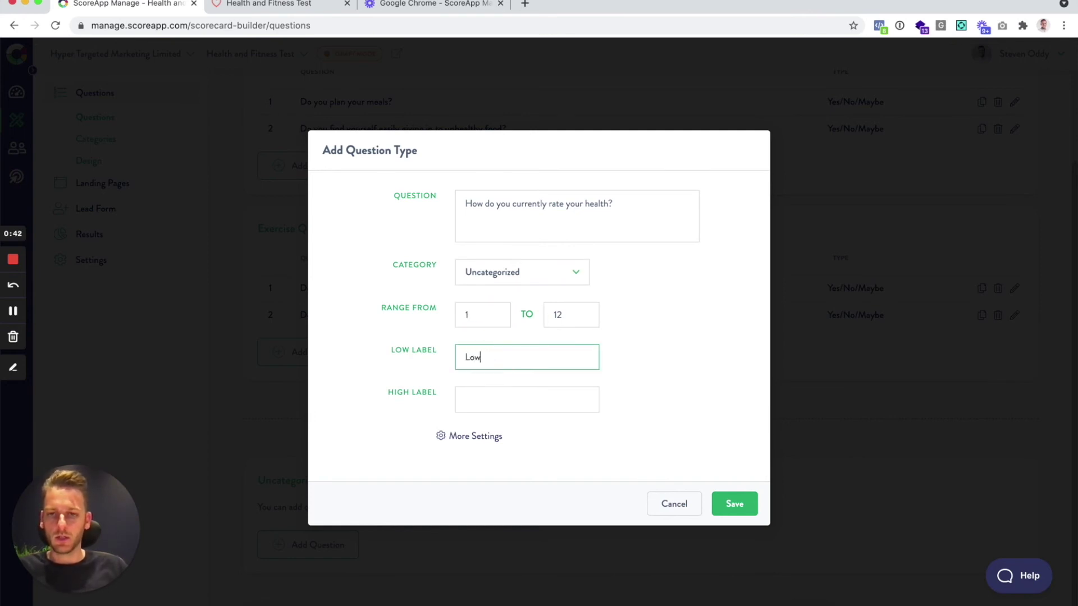
pyautogui.click(500, 394)
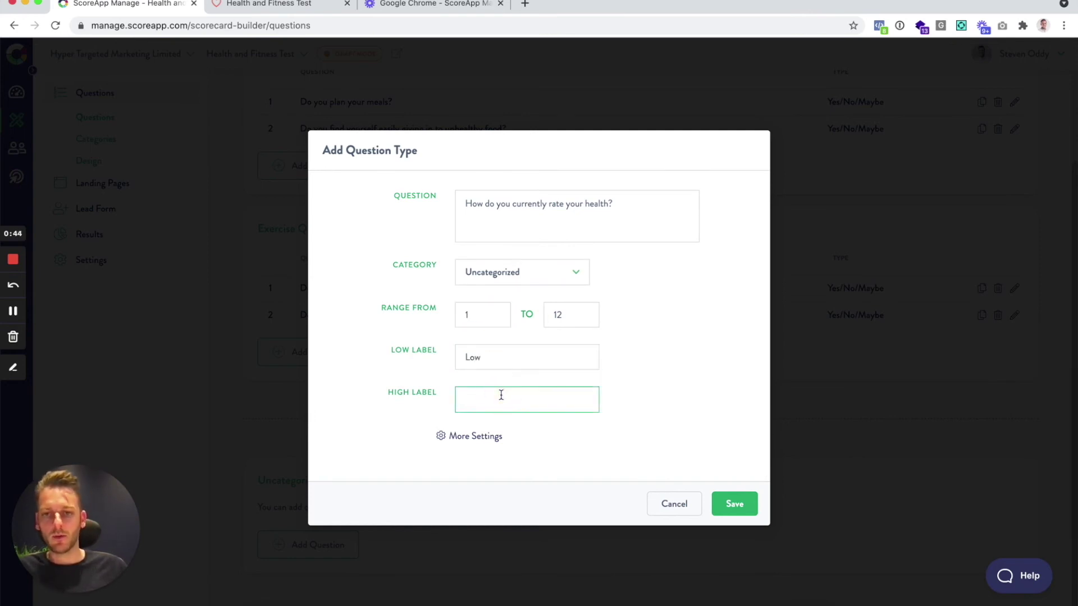
pyautogui.write('High')
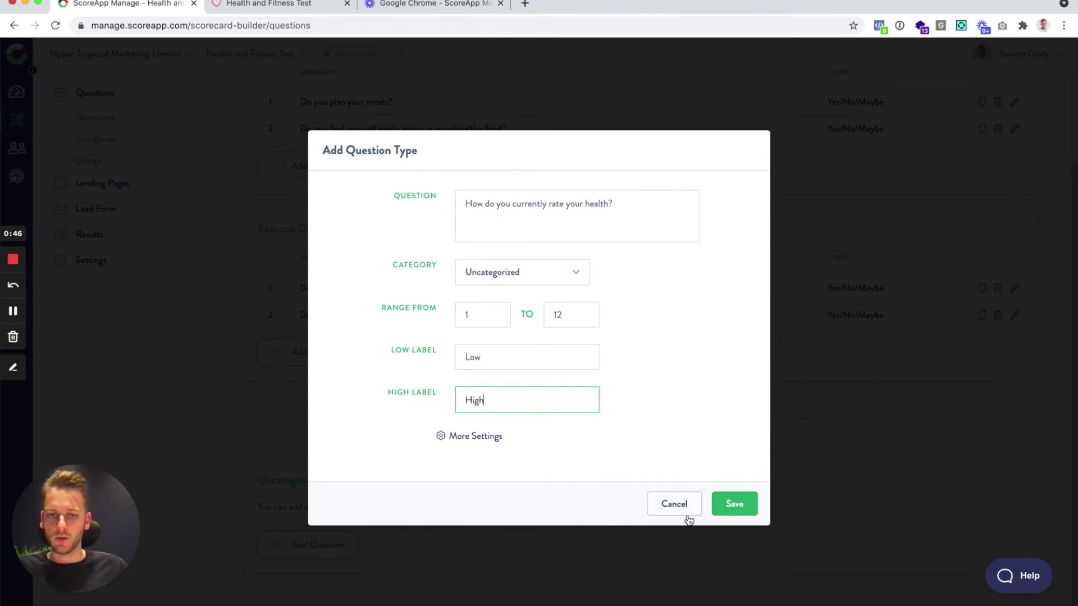
pyautogui.click(737, 502)
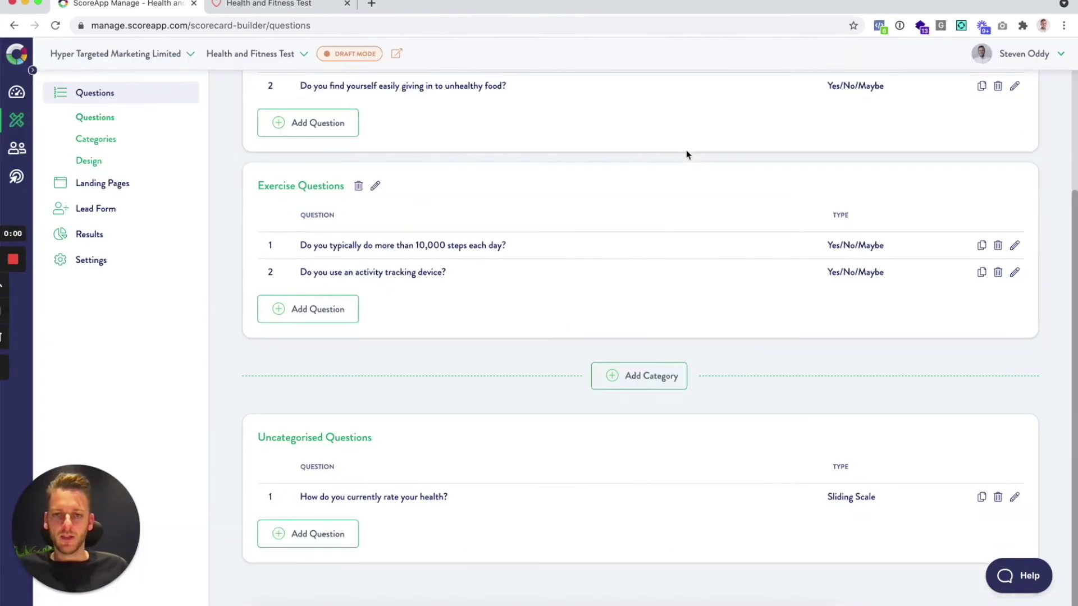
# Try Deliver In Specific Order moving the health question up, then switch to Deliver In Category Order
pyautogui.scroll(4, 674, 289)
pyautogui.scroll(1, 675, 290)
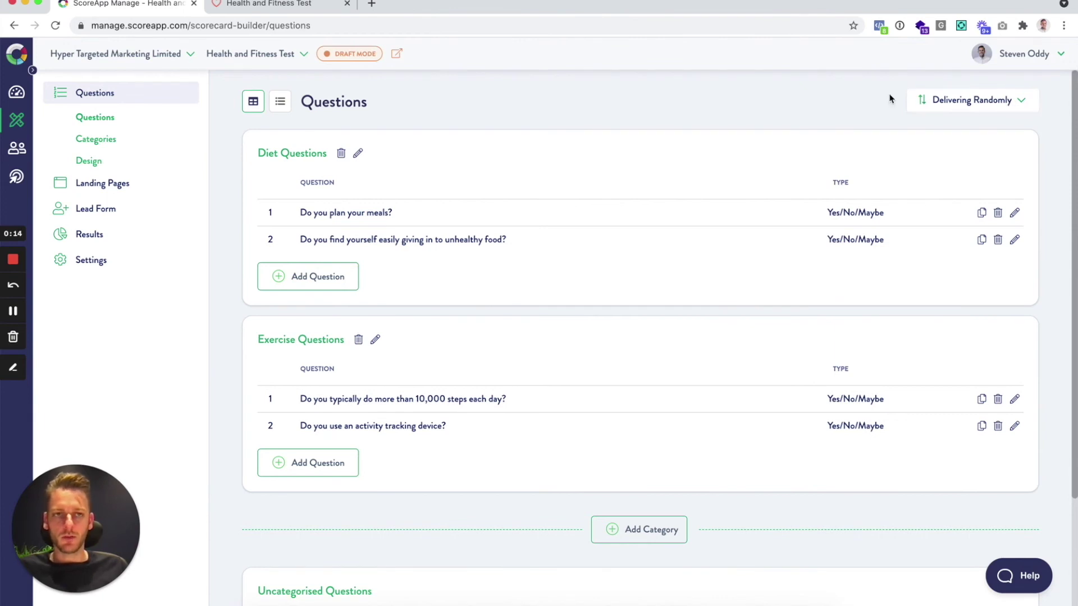
pyautogui.click(983, 108)
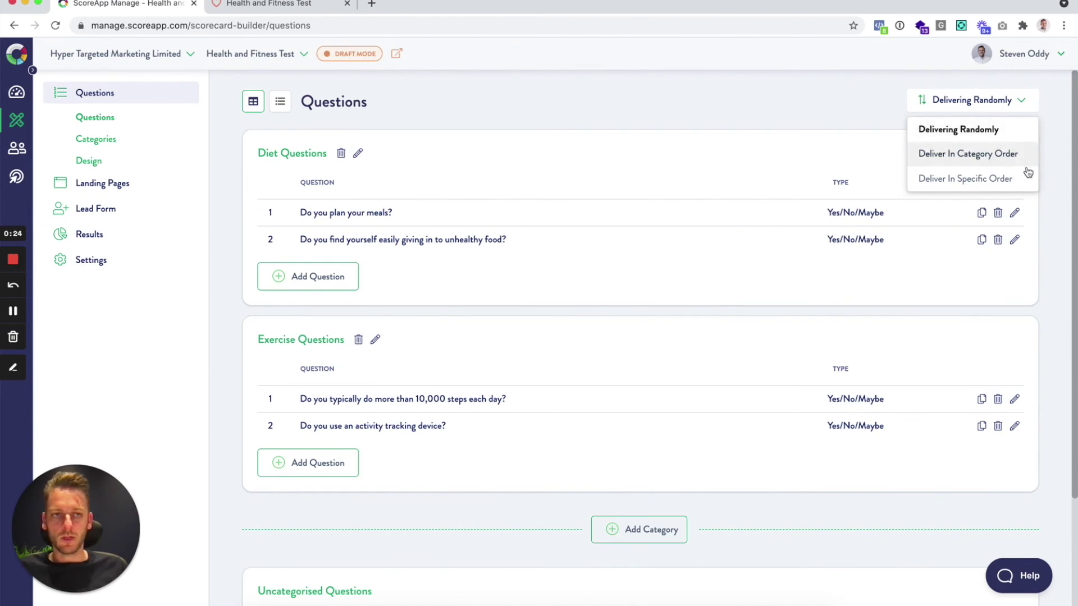
pyautogui.click(1002, 179)
pyautogui.moveTo(254, 248)
pyautogui.mouseDown()
pyautogui.moveTo(262, 229)
pyautogui.moveTo(261, 257)
pyautogui.moveTo(261, 227)
pyautogui.mouseUp()
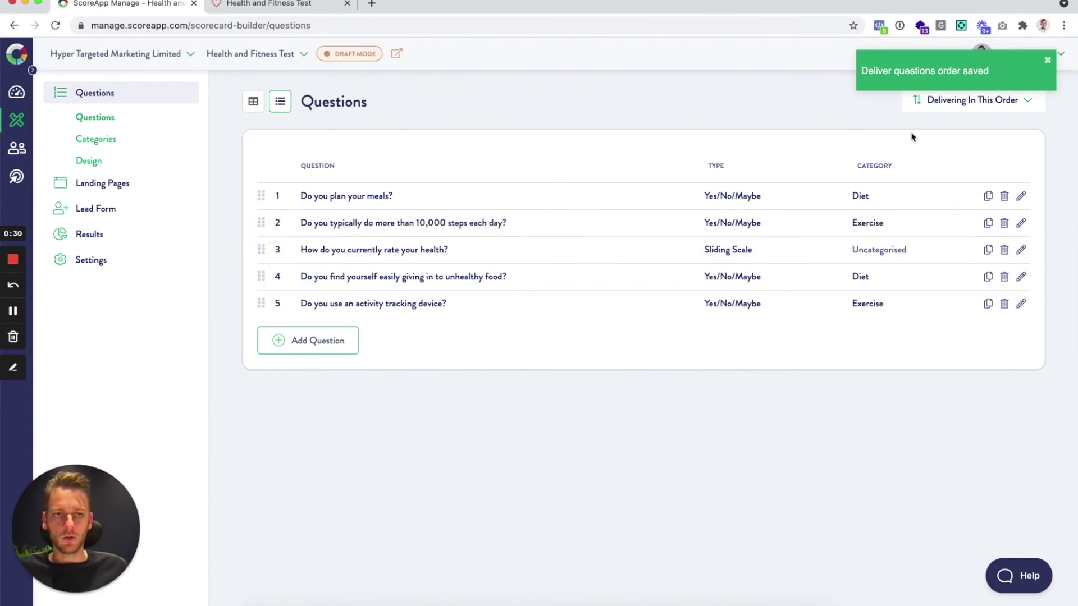
pyautogui.click(936, 103)
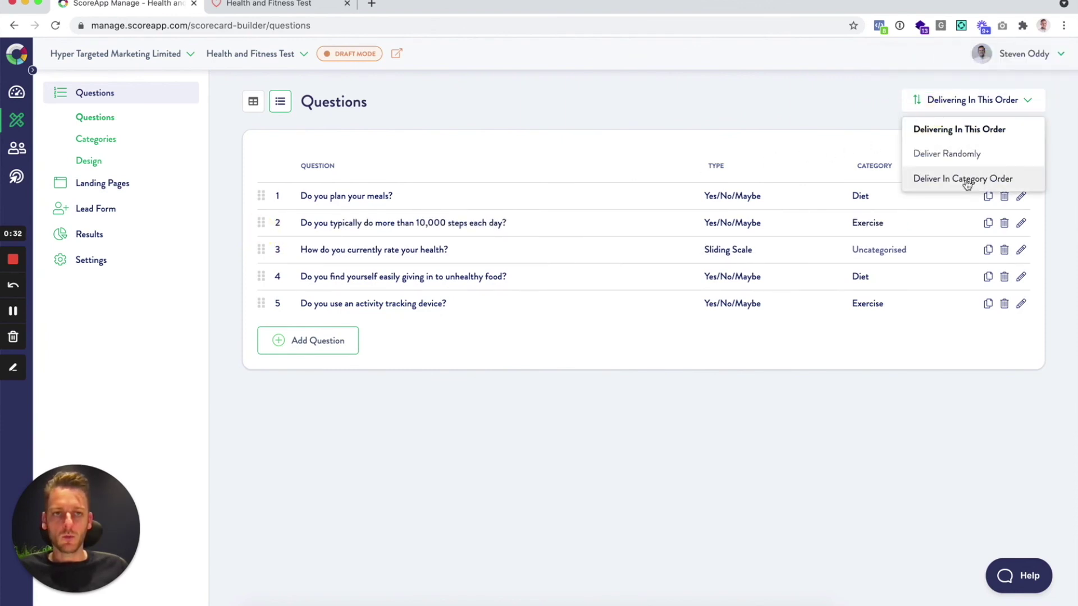
pyautogui.click(967, 178)
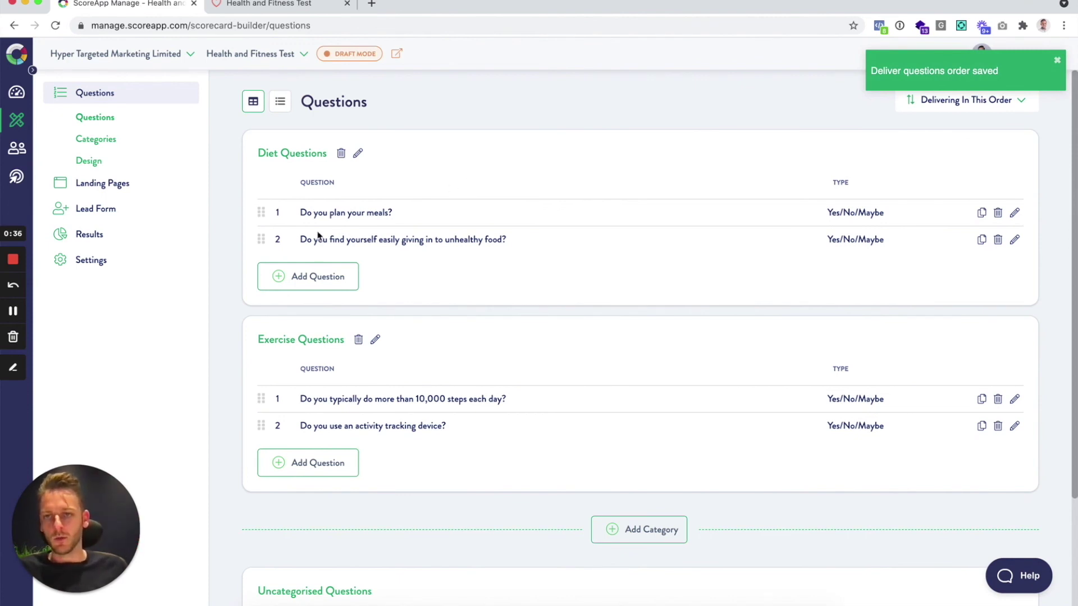
pyautogui.moveTo(261, 242)
pyautogui.mouseDown()
pyautogui.moveTo(265, 223)
pyautogui.moveTo(275, 249)
pyautogui.mouseUp()
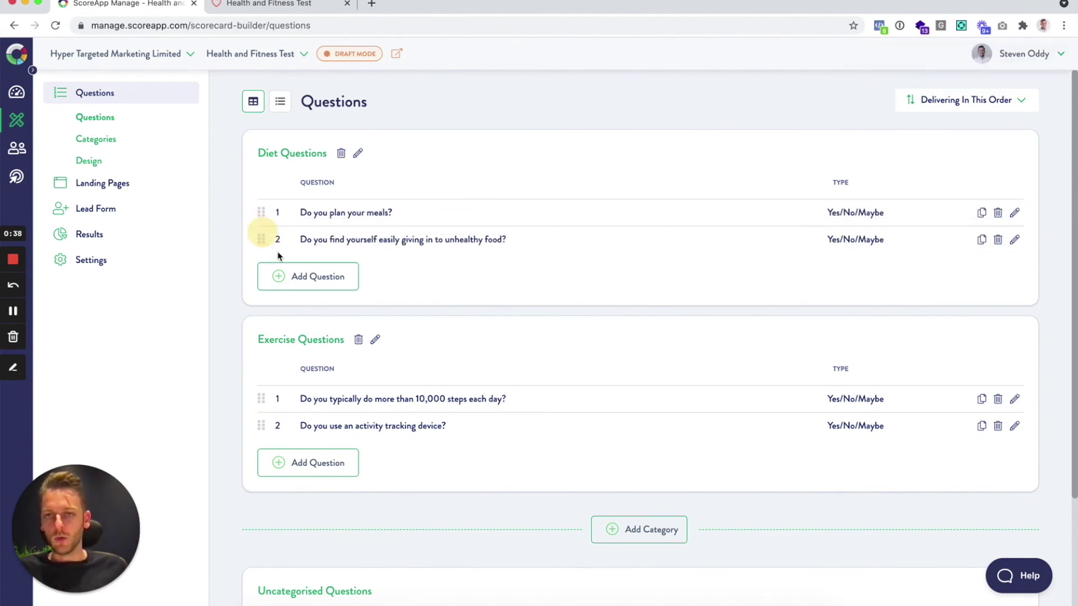
# Drag Exercise above Diet in Categories, then set question delivery back to Deliver Randomly
pyautogui.click(91, 142)
pyautogui.moveTo(271, 209); pyautogui.dragTo(263, 187)
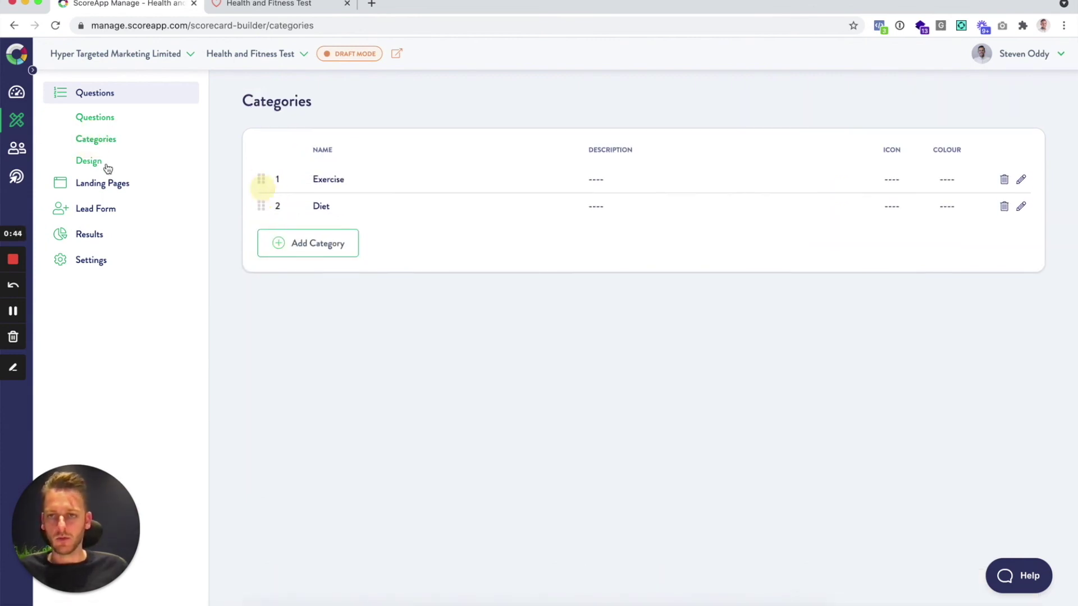
pyautogui.click(95, 117)
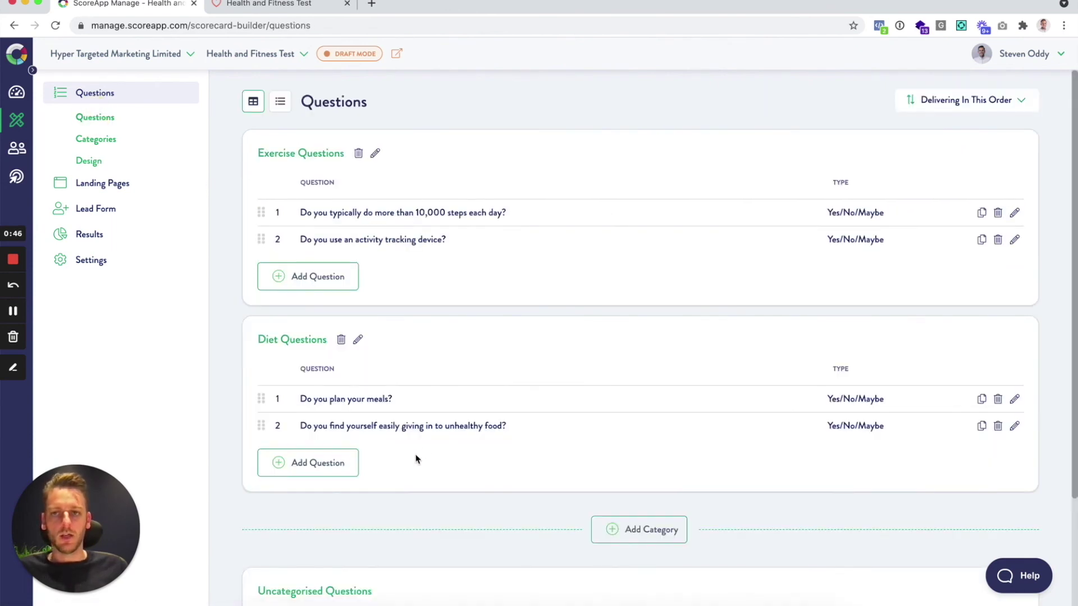
pyautogui.click(976, 107)
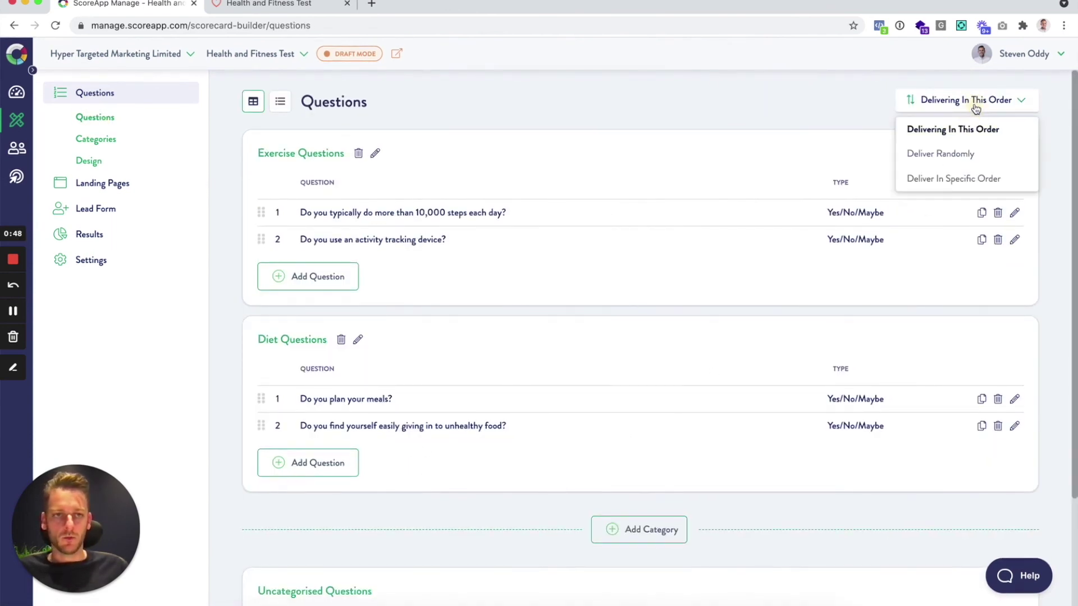
pyautogui.click(971, 159)
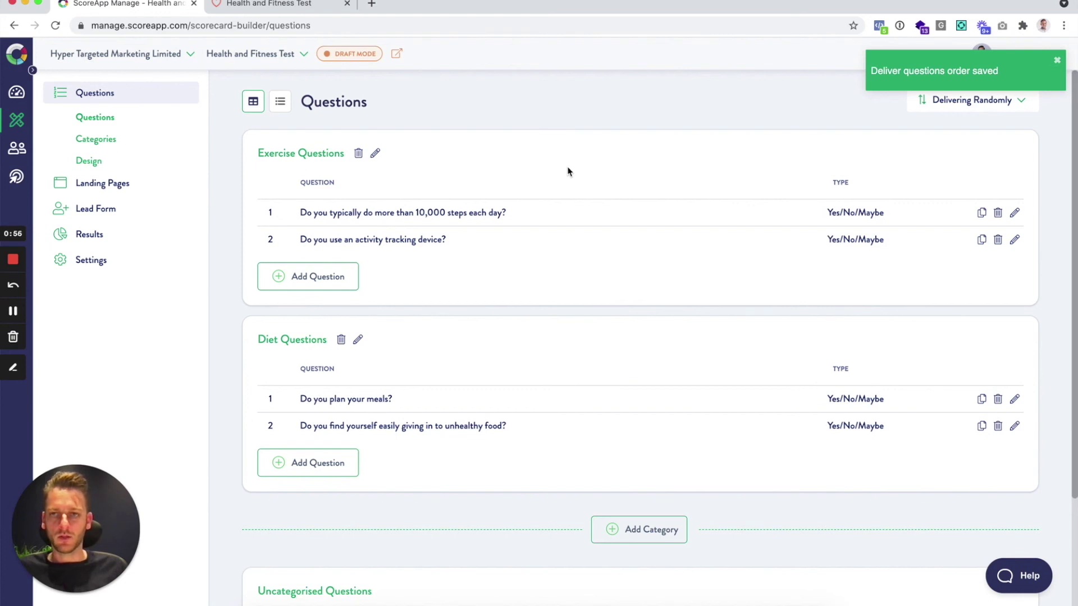
# Launch the draft preview and submit a participant's first name, last name and email to begin
pyautogui.click(397, 55)
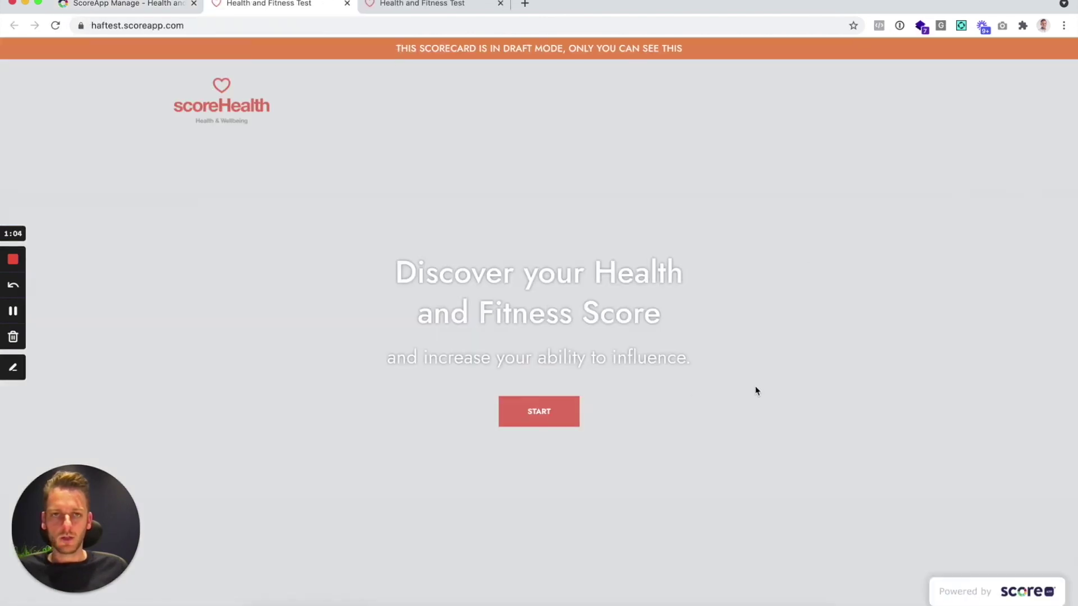
pyautogui.click(540, 410)
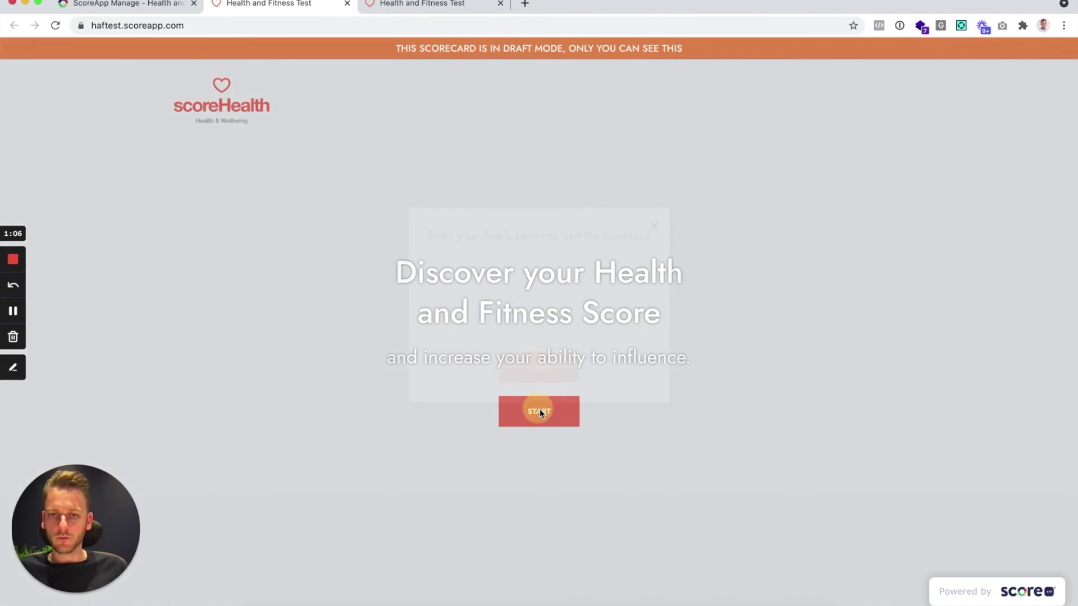
pyautogui.click(467, 292)
pyautogui.press('Tab')
pyautogui.press('Tab')
pyautogui.write('sss')
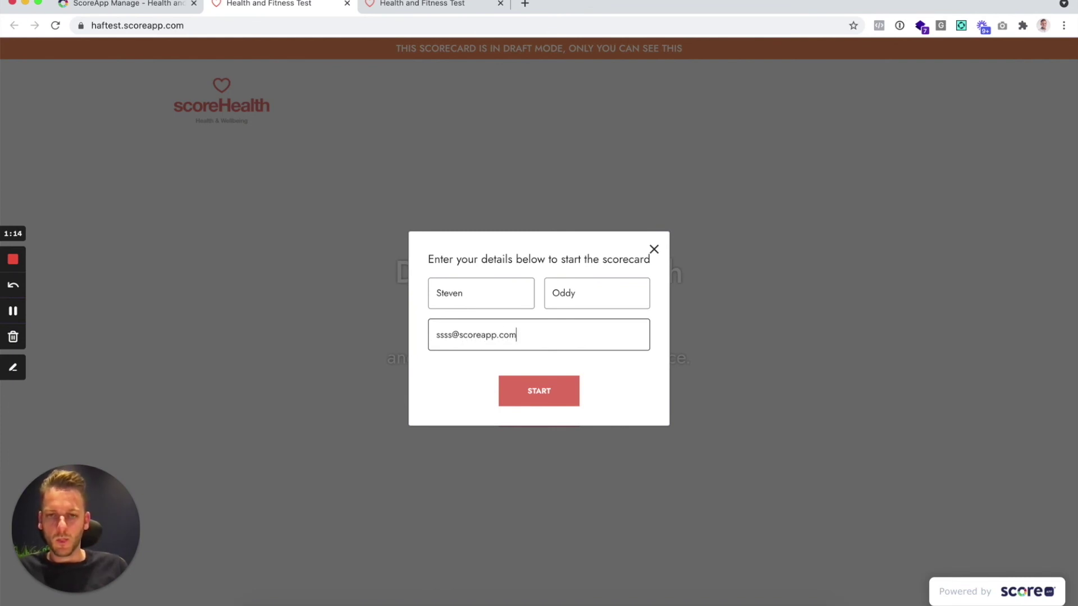
pyautogui.click(557, 390)
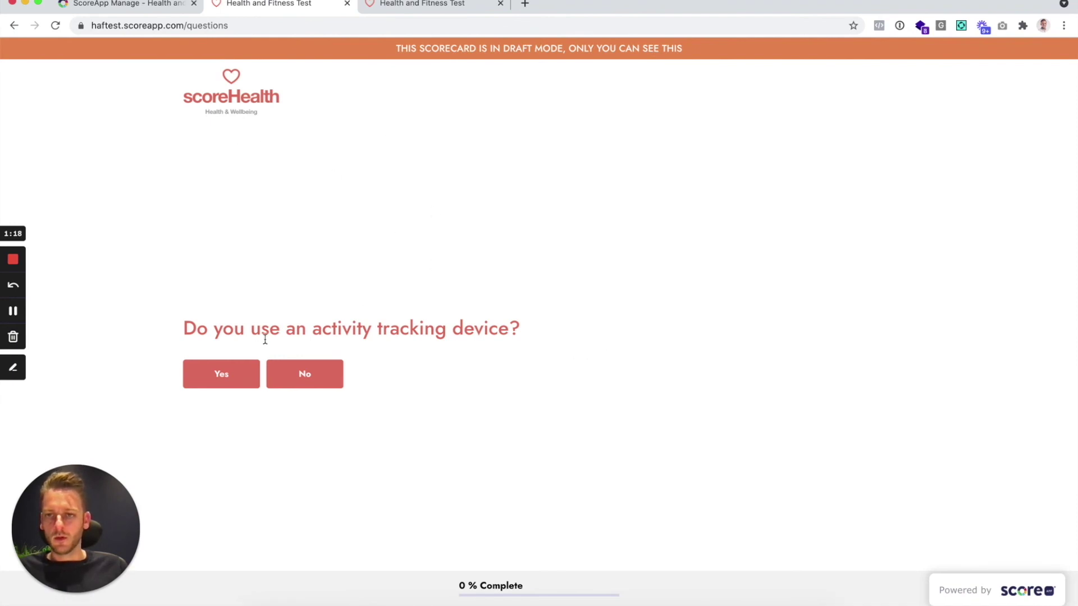
# Answer Yes to the activity tracker question and rate health 4 on the slider
pyautogui.click(227, 382)
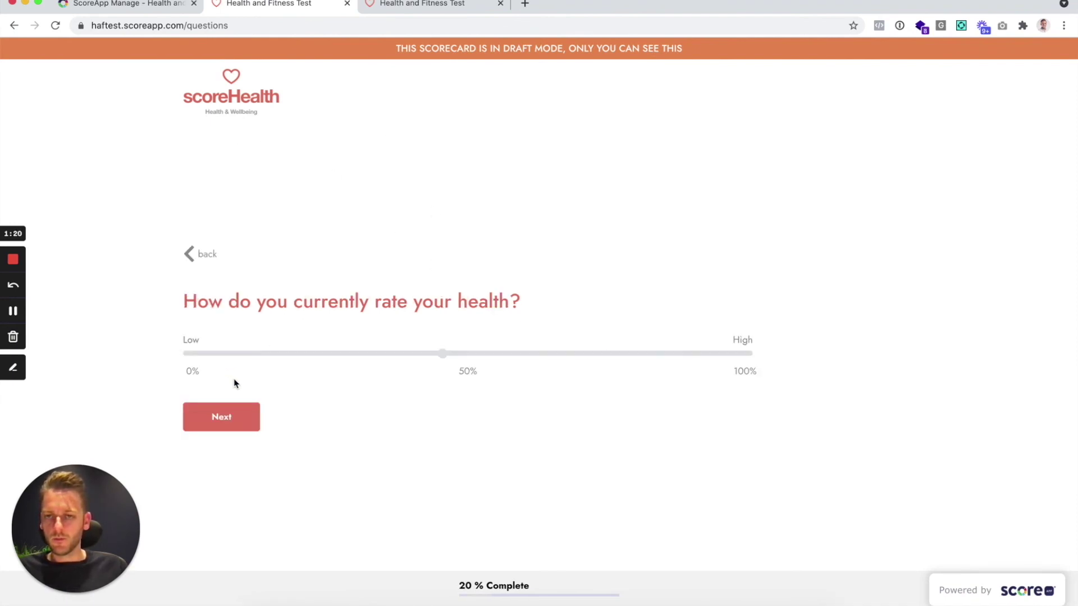
pyautogui.click(469, 355)
pyautogui.moveTo(510, 360)
pyautogui.mouseDown()
pyautogui.moveTo(678, 356)
pyautogui.moveTo(344, 359)
pyautogui.mouseUp()
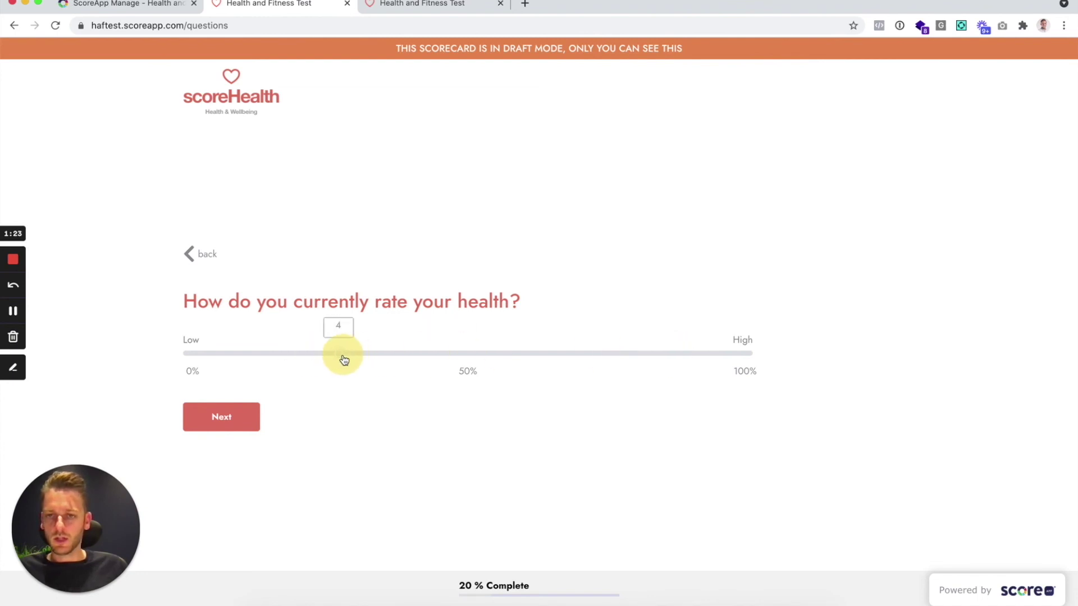
pyautogui.click(247, 422)
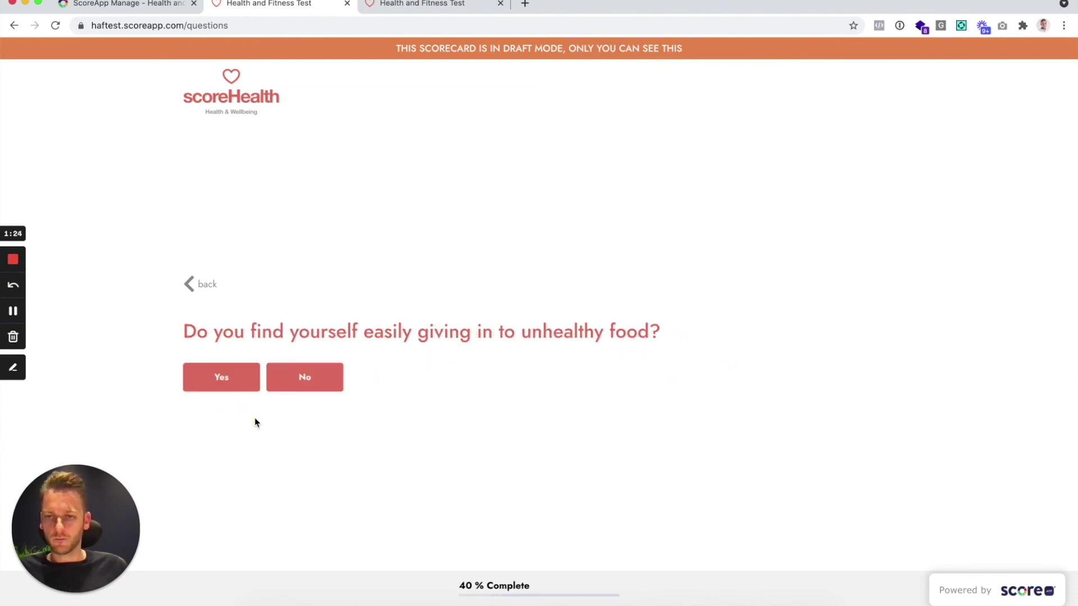
# Answer Yes to unhealthy food, No to meal planning, Yes to 10,000 steps, then review results
pyautogui.click(219, 376)
pyautogui.click(305, 384)
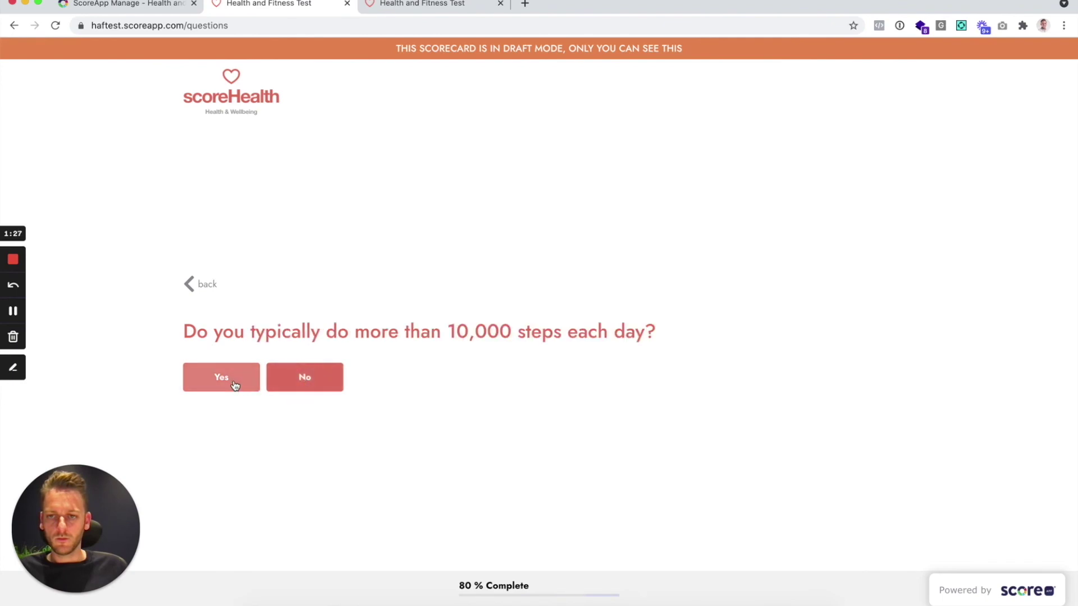
pyautogui.click(233, 379)
pyautogui.scroll(-7, 529, 447)
pyautogui.scroll(5, 549, 449)
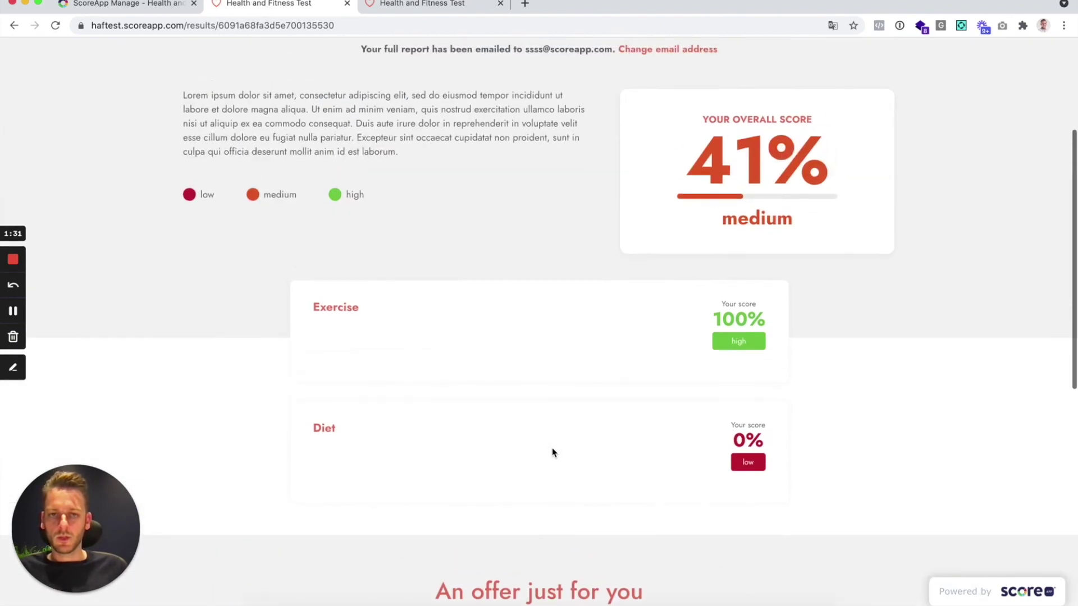